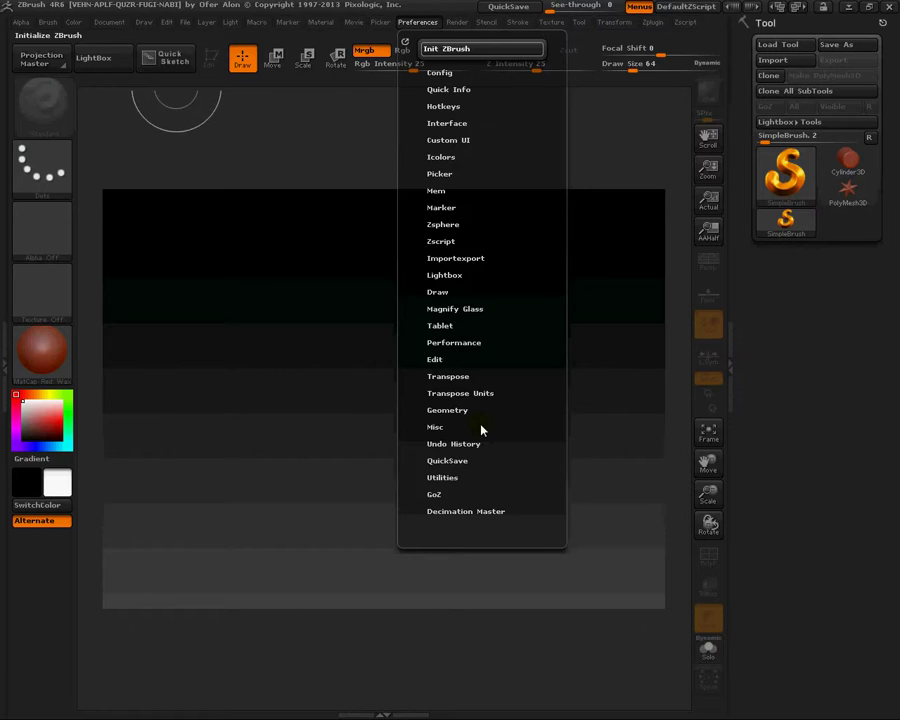
# Set the document's background gradient Range to 0 for a flat background.
pyautogui.click(107, 22)
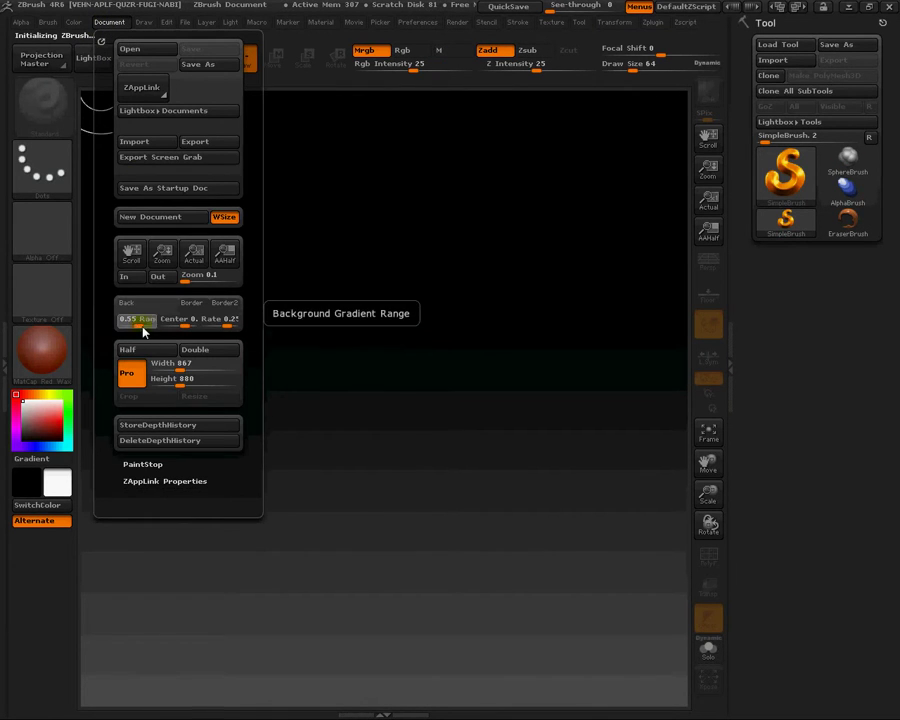
pyautogui.moveTo(150, 327); pyautogui.dragTo(124, 325)
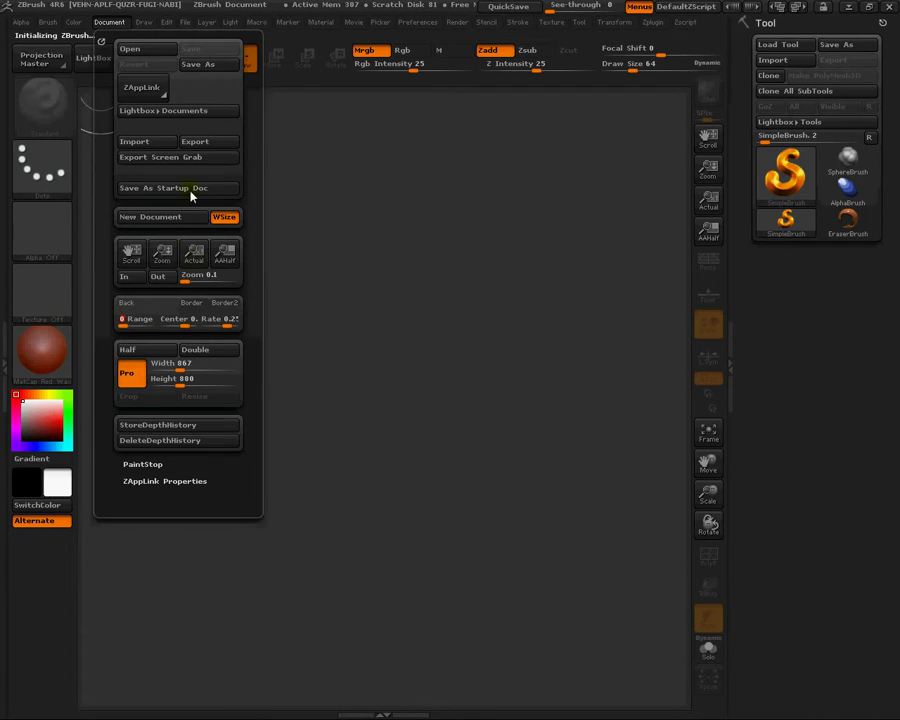
pyautogui.click(370, 247)
pyautogui.moveTo(432, 338); pyautogui.dragTo(400, 322)
pyautogui.hotkey('ctrl', 'z')
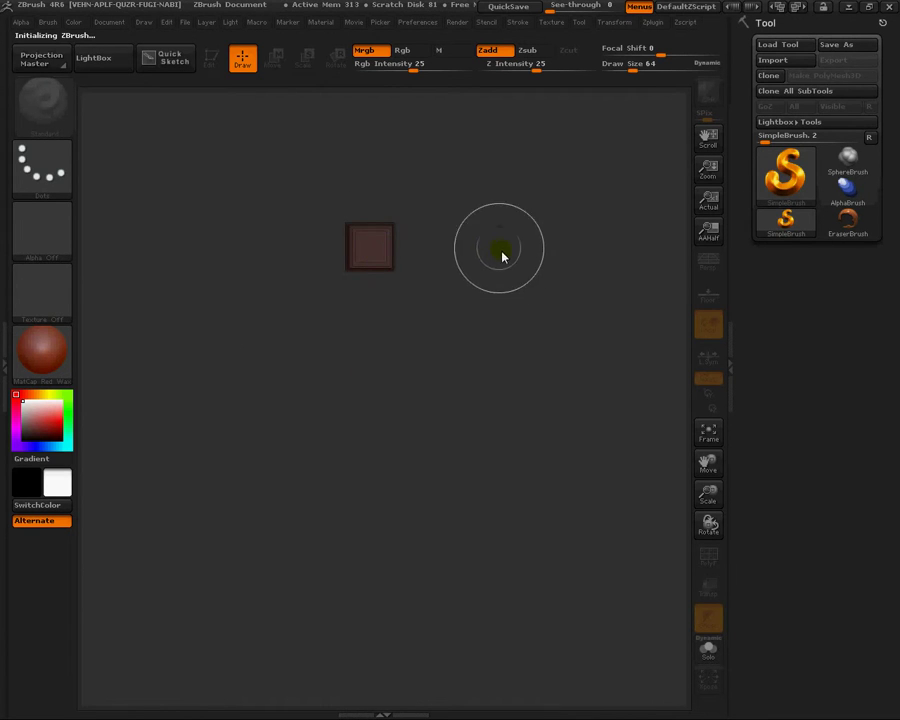
pyautogui.hotkey('ctrl', 'z')
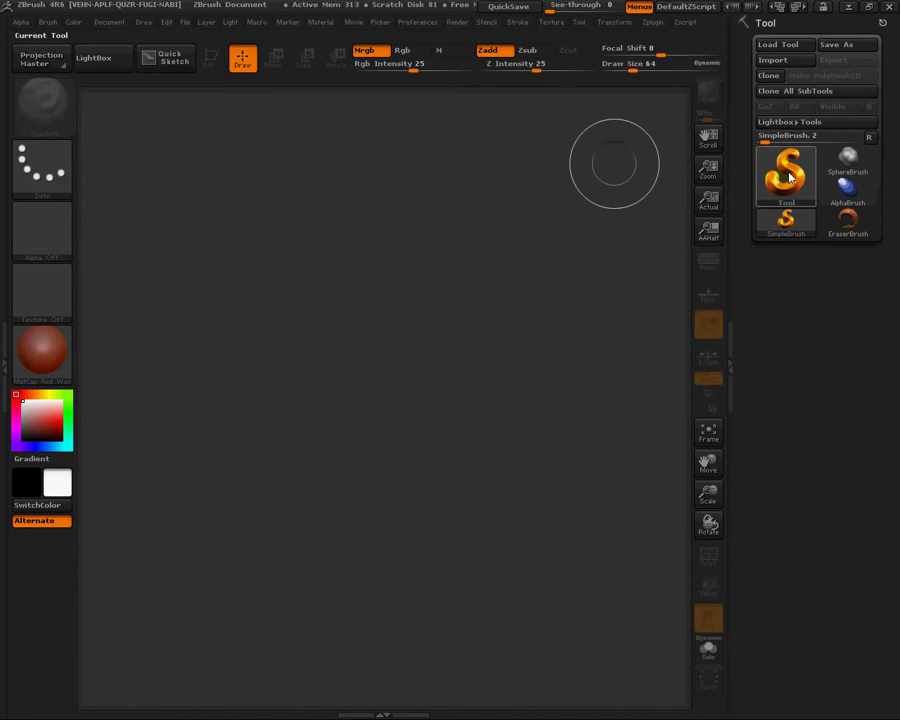
# Draw a Sphere3D mesh in the middle of the canvas and convert it to a PolyMesh3D.
pyautogui.click(790, 178)
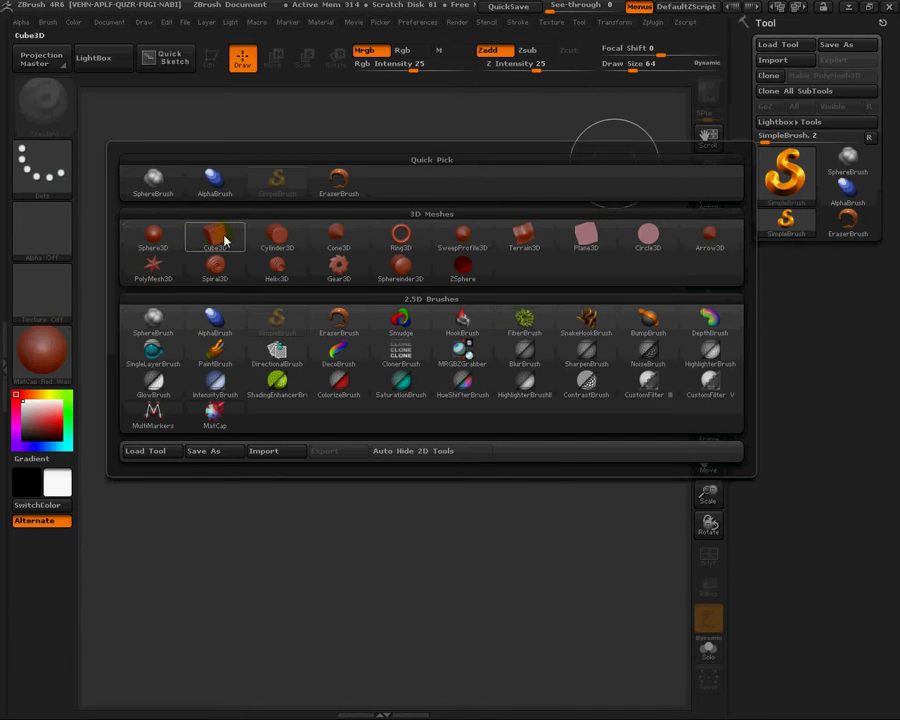
pyautogui.click(153, 236)
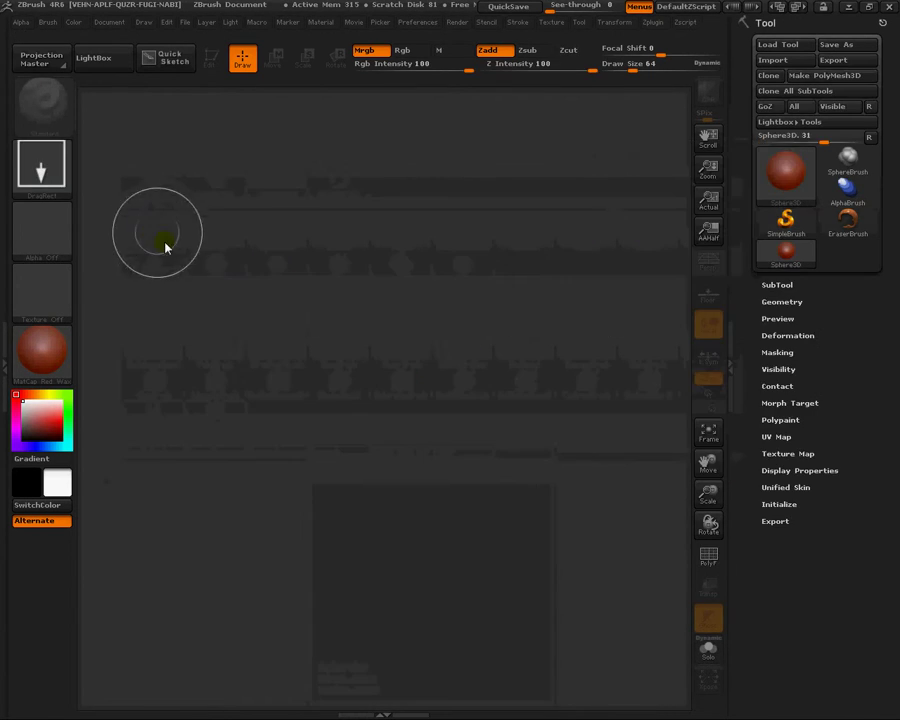
pyautogui.moveTo(372, 382); pyautogui.dragTo(480, 573)
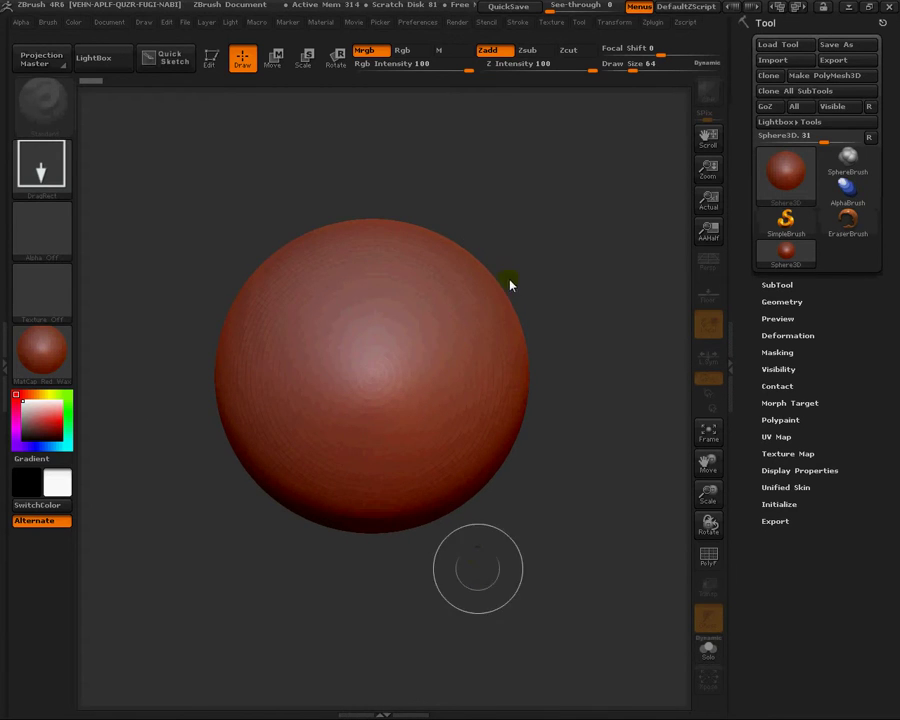
pyautogui.click(811, 76)
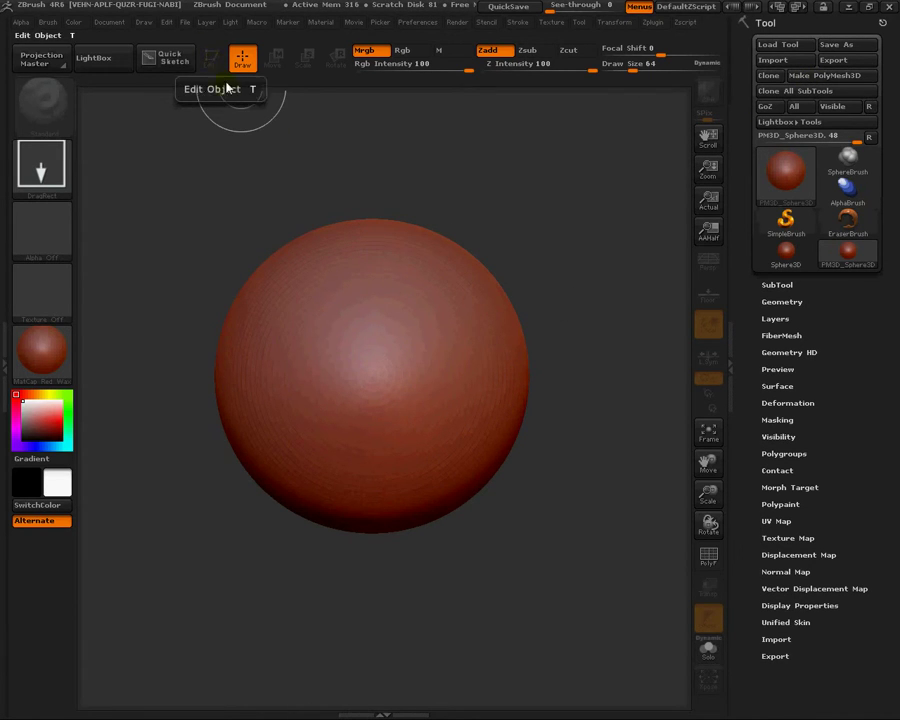
# Clear the canvas, redraw the polymesh sphere and put it in Edit mode.
pyautogui.hotkey('ctrl', 'n')
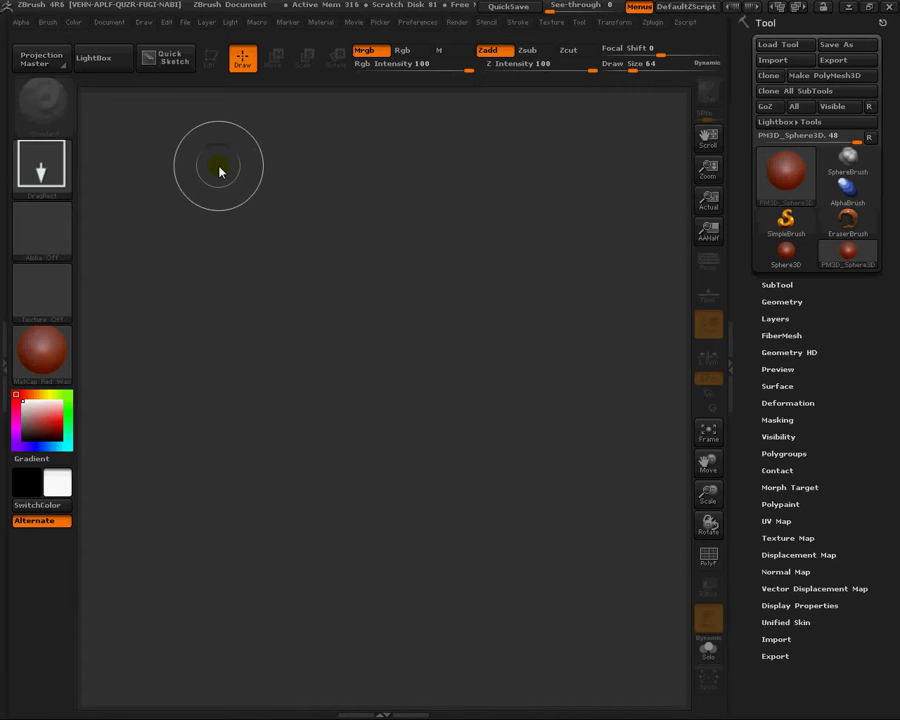
pyautogui.moveTo(378, 277); pyautogui.dragTo(440, 432)
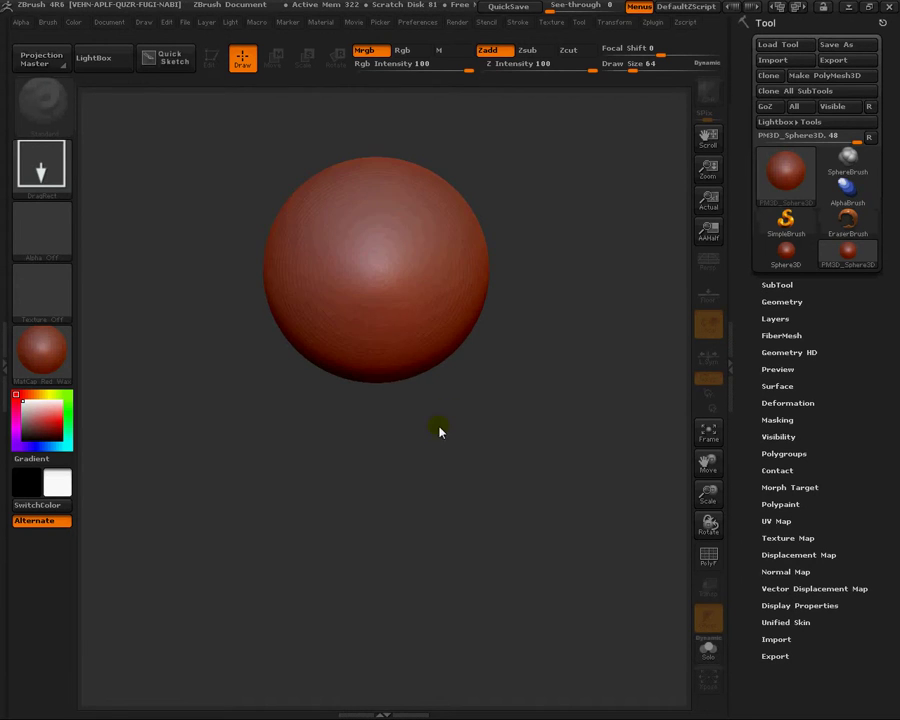
pyautogui.click(209, 58)
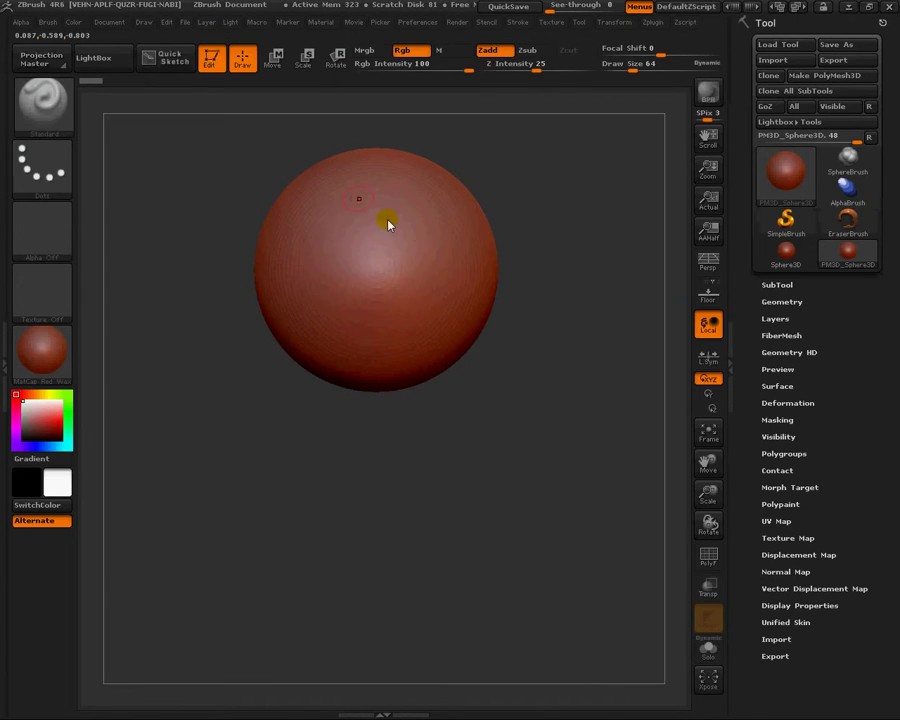
pyautogui.moveTo(419, 253); pyautogui.dragTo(424, 225)
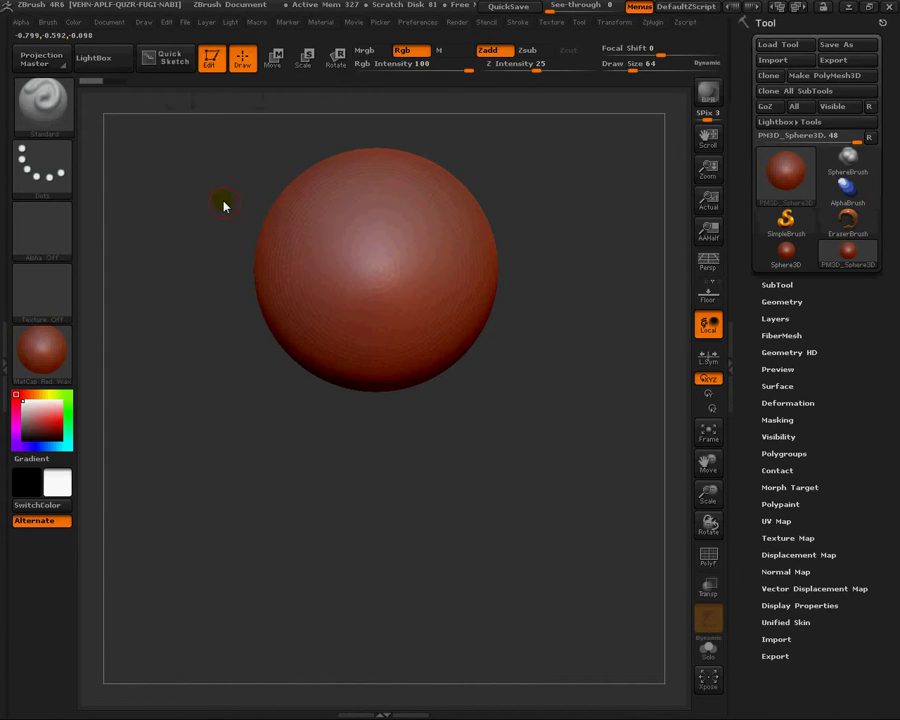
pyautogui.keyDown('alt'); pyautogui.moveTo(222, 215); pyautogui.dragTo(233, 324); pyautogui.keyUp('alt')
pyautogui.keyDown('alt'); pyautogui.moveTo(499, 238); pyautogui.dragTo(529, 318); pyautogui.keyUp('alt')
pyautogui.keyDown('alt'); pyautogui.moveTo(535, 218); pyautogui.dragTo(670, 91); pyautogui.keyUp('alt')
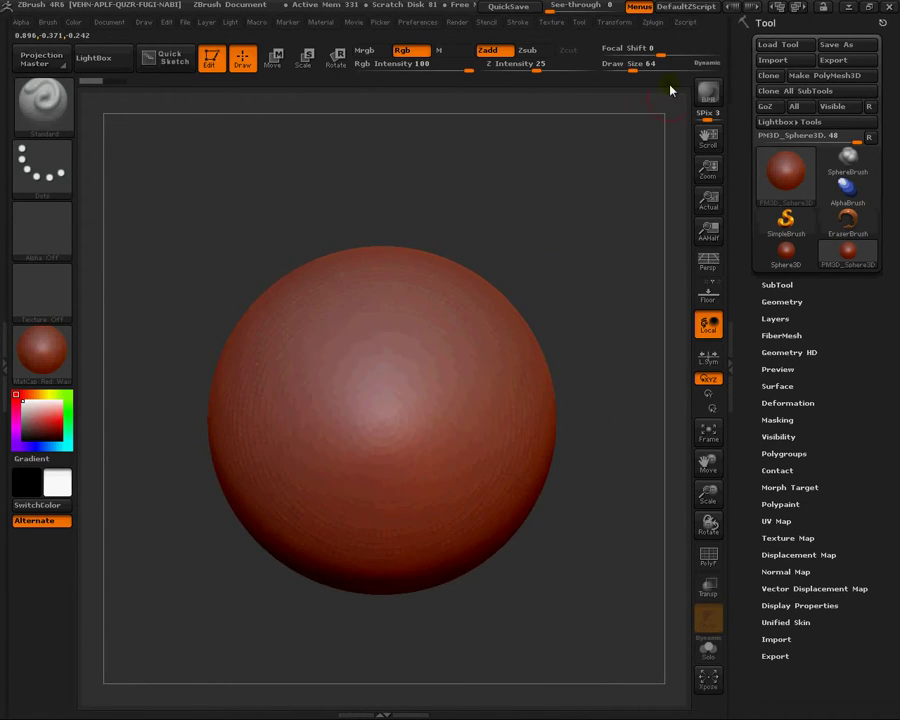
# Expand the sphere's Geometry settings and dock the Zplugin palette above the Tool palette.
pyautogui.click(770, 300)
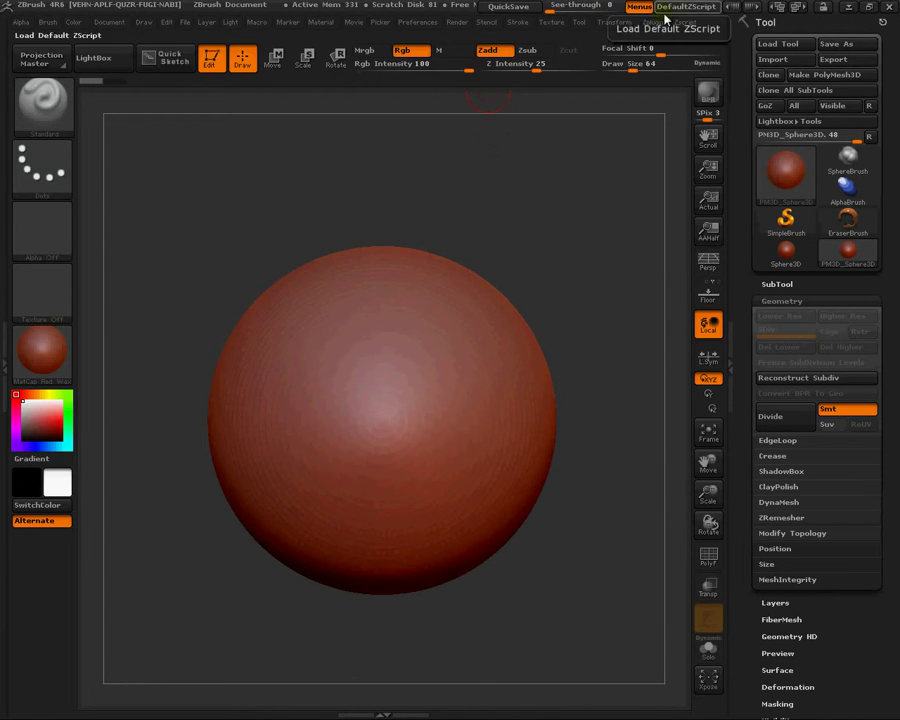
pyautogui.click(654, 22)
pyautogui.click(647, 21)
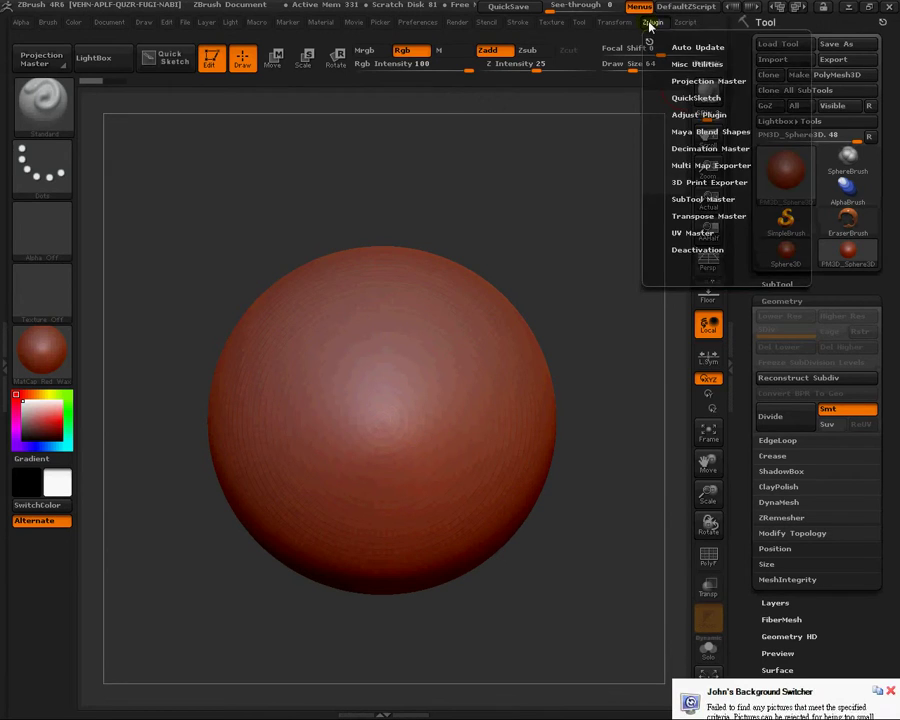
pyautogui.click(647, 22)
pyautogui.click(655, 25)
pyautogui.click(651, 40)
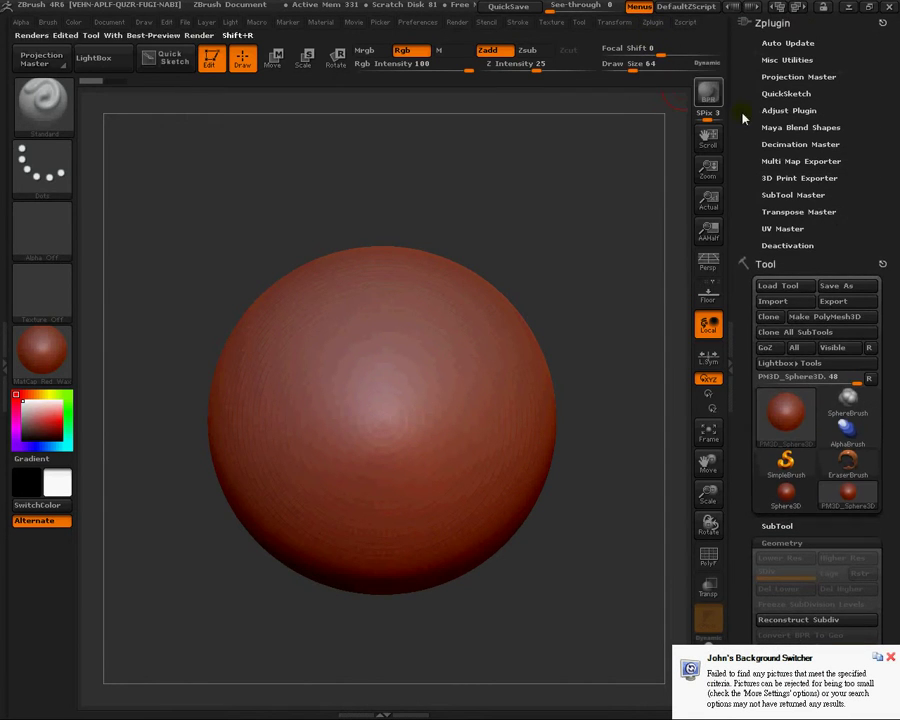
# Unwrap the sphere with UV Master using Symmetry, inspect the flattened UV layout and unflatten it again.
pyautogui.click(789, 229)
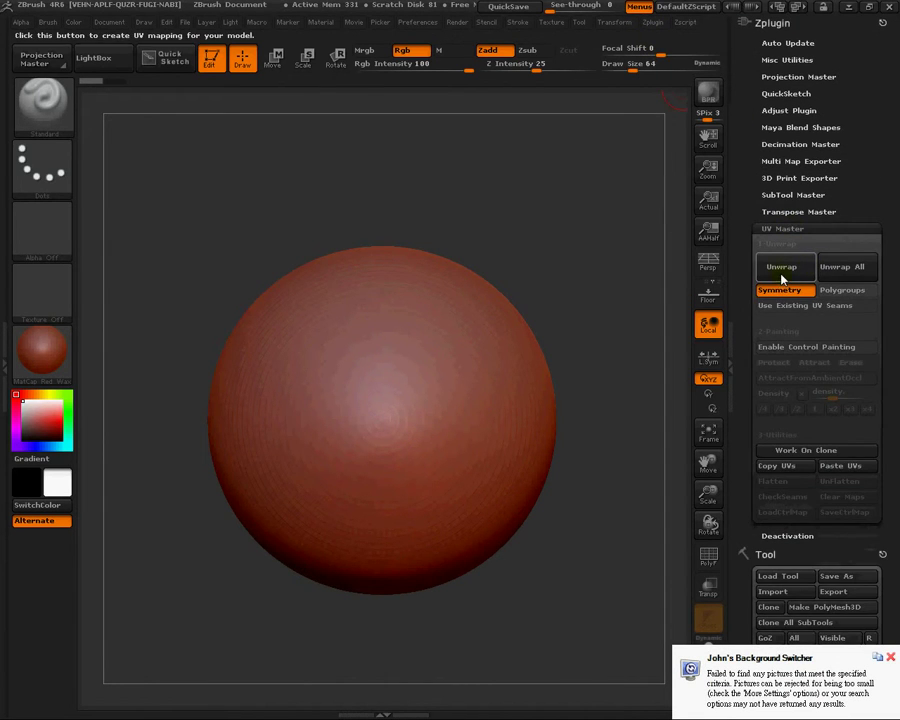
pyautogui.click(782, 275)
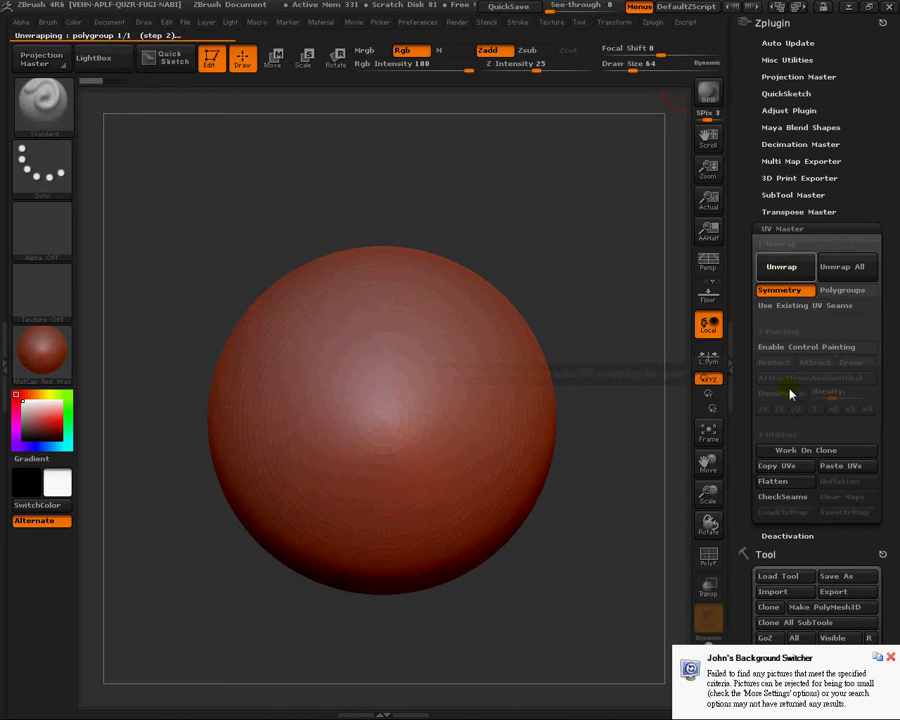
pyautogui.click(771, 483)
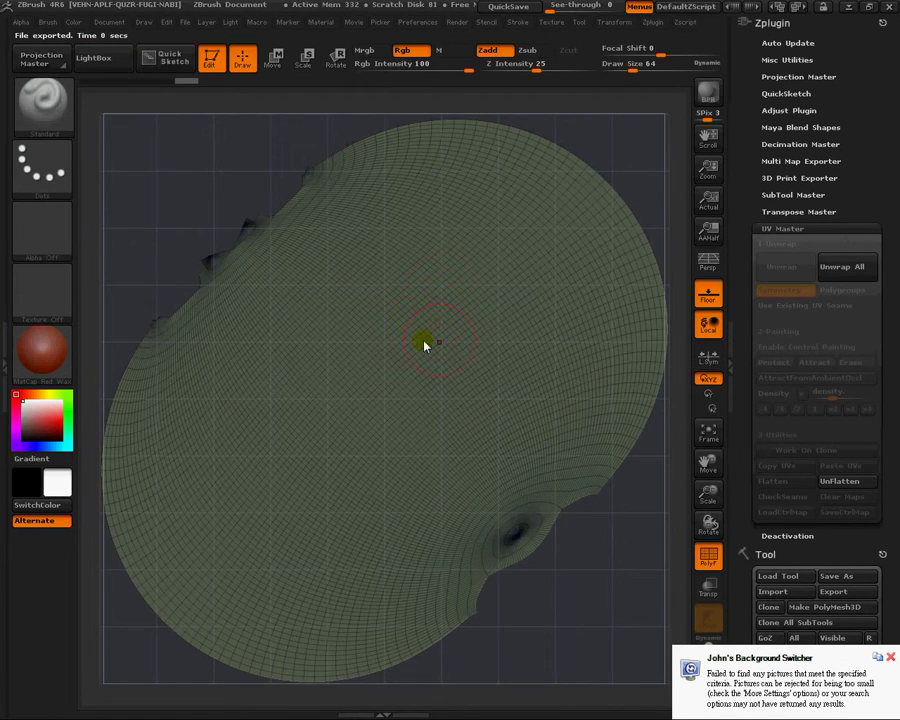
pyautogui.click(829, 484)
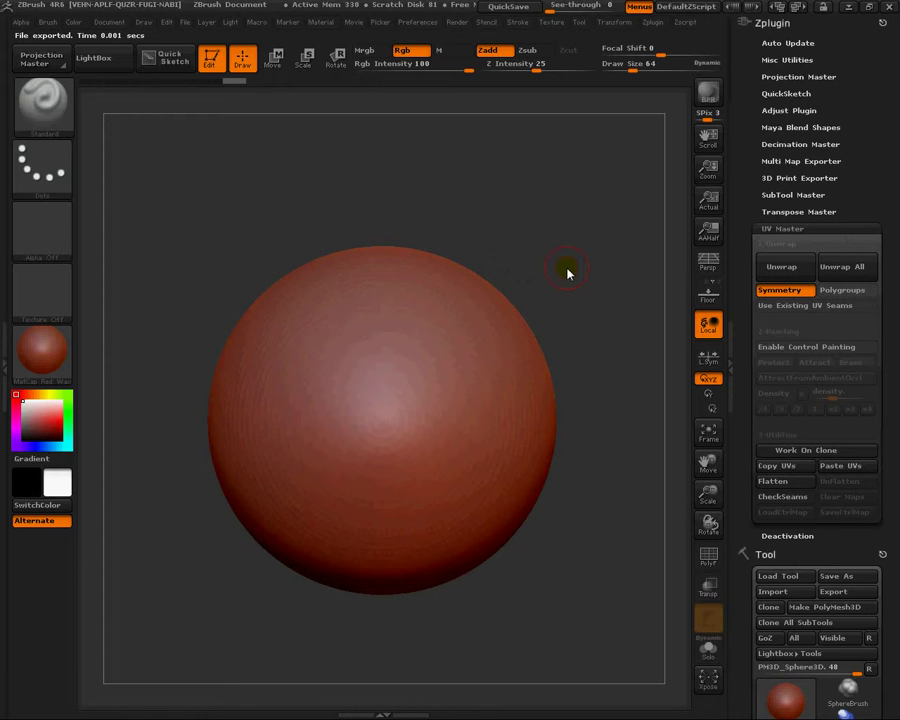
# Divide the unwrapped sphere's geometry up to subdivision level 4 with smoothing on.
pyautogui.scroll(-5, 878, 450)
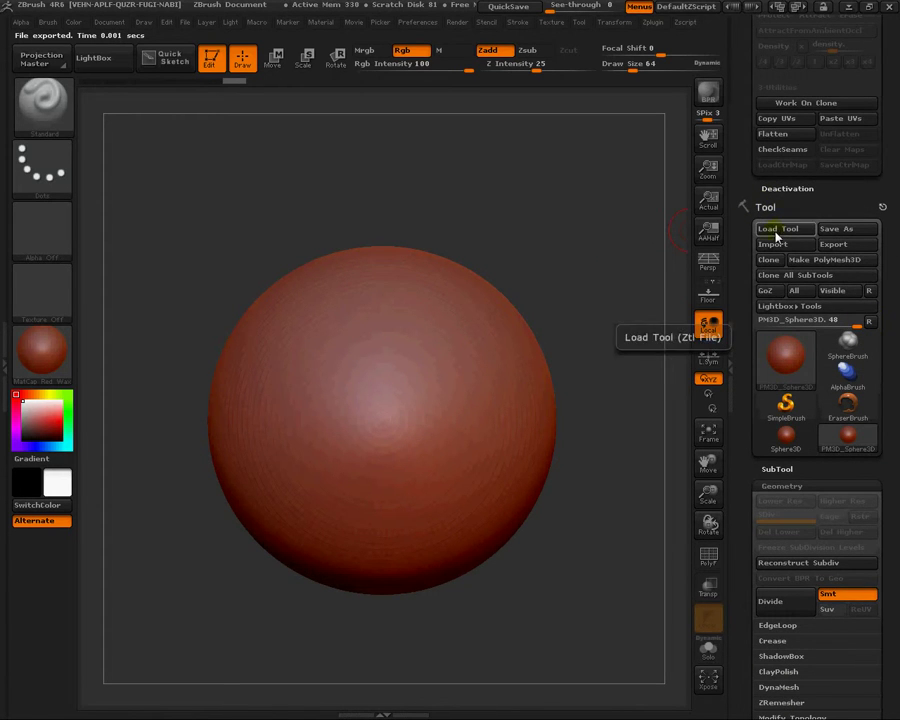
pyautogui.scroll(-3, 884, 430)
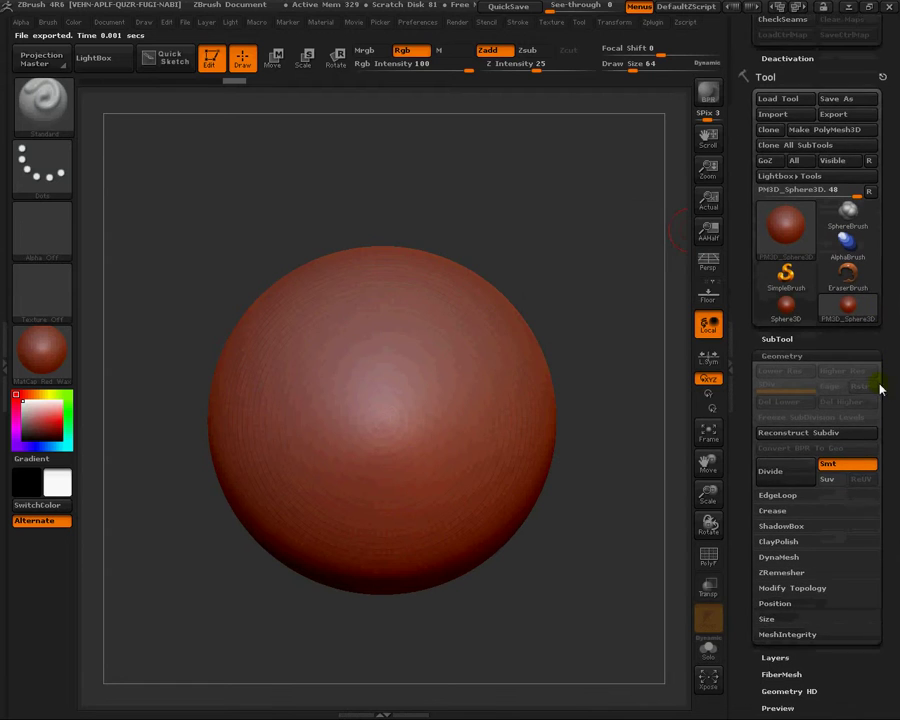
pyautogui.click(776, 474)
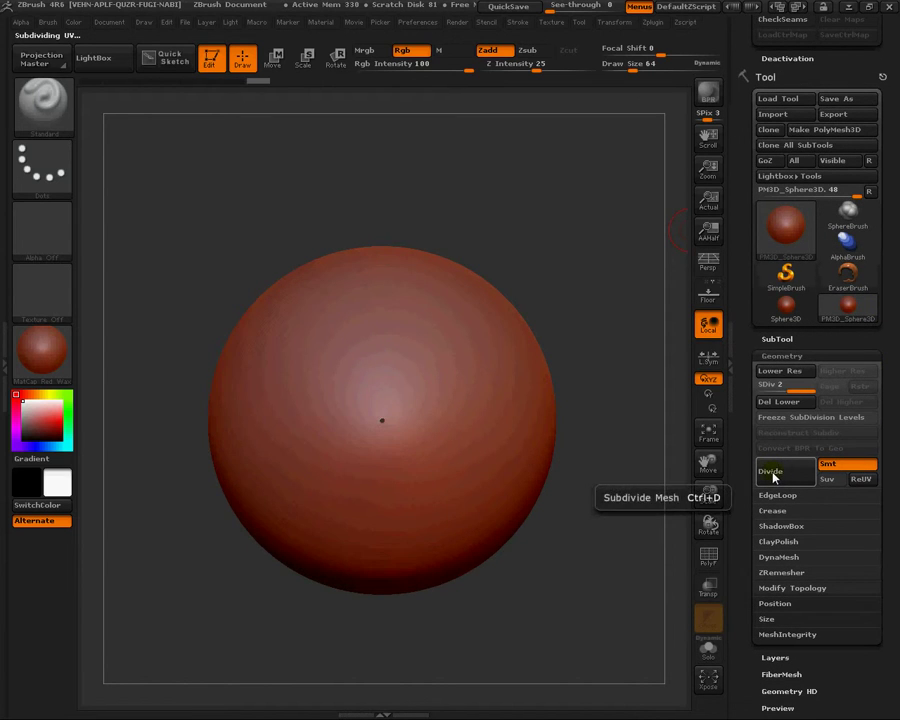
pyautogui.click(778, 478)
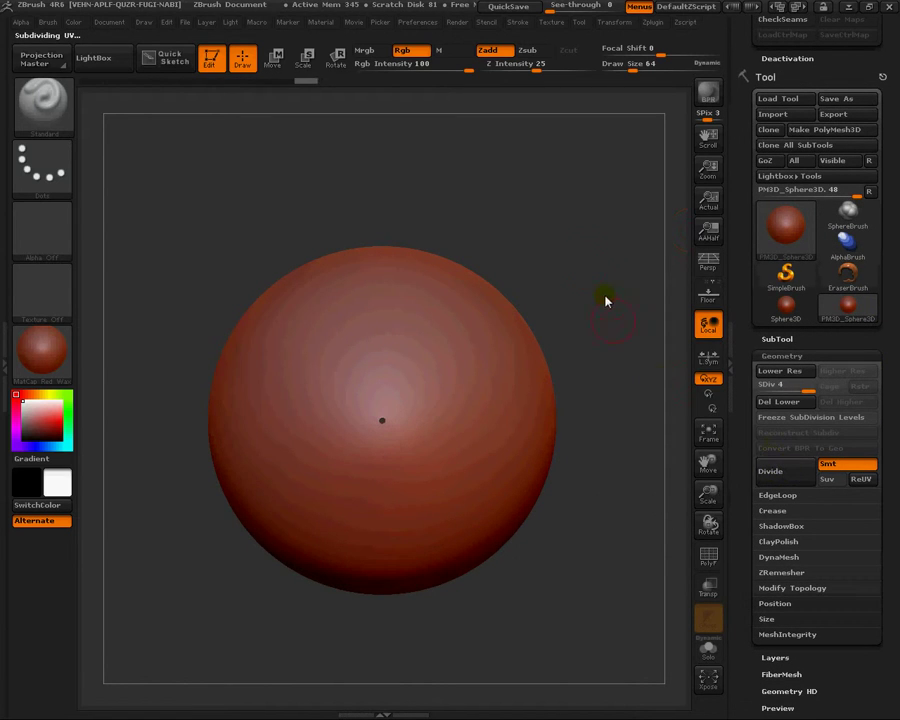
pyautogui.moveTo(558, 245); pyautogui.dragTo(510, 252)
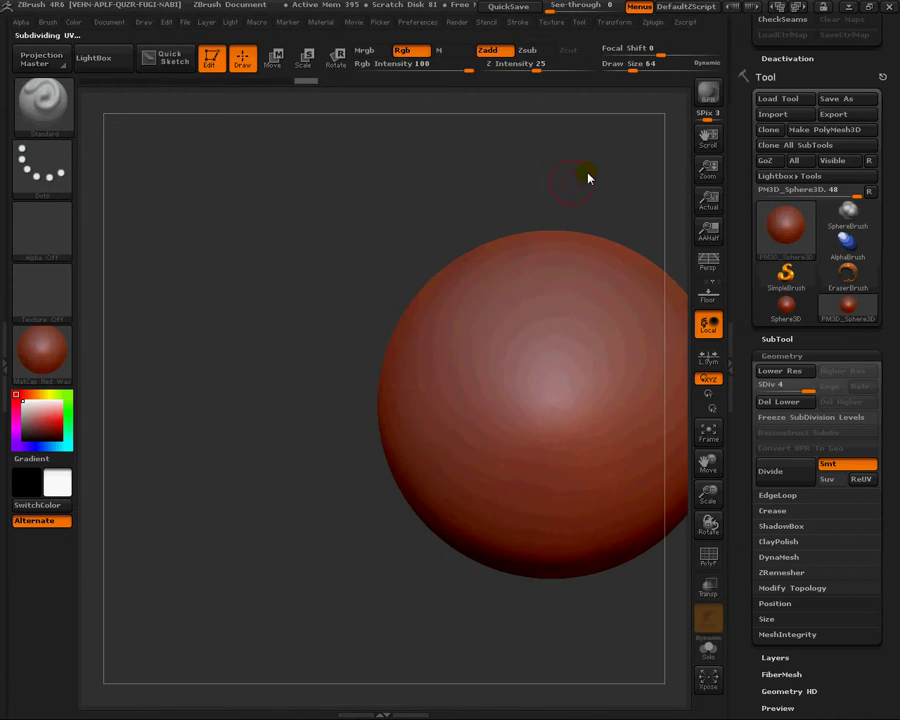
pyautogui.keyDown('alt'); pyautogui.moveTo(588, 178); pyautogui.dragTo(240, 212); pyautogui.keyUp('alt')
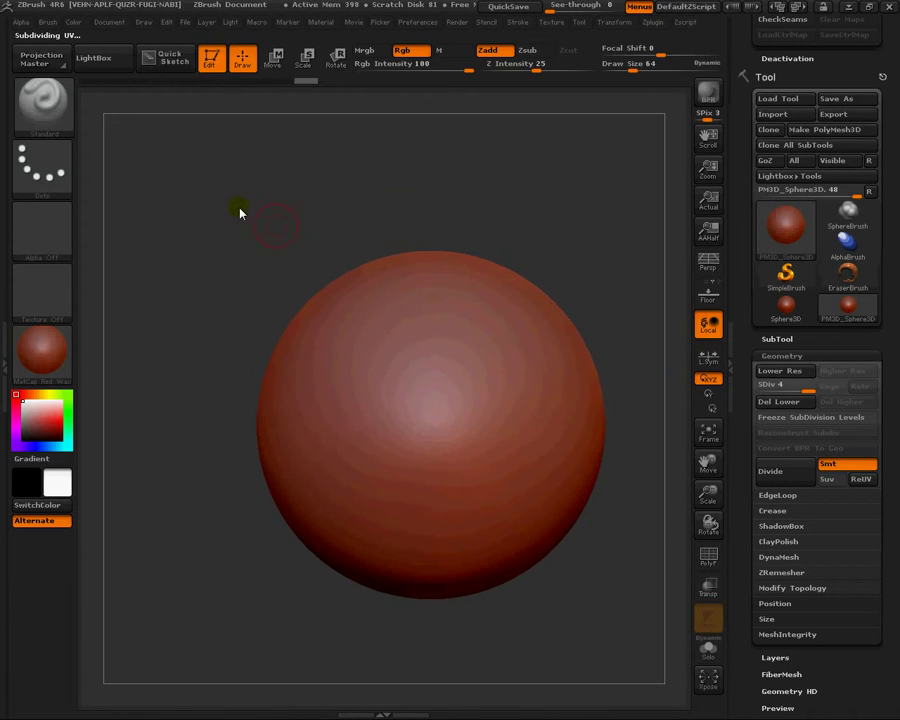
# Stamp a large raised star on the sphere's front with the Standard brush, Alpha 10 and the DragRect stroke.
pyautogui.click(57, 116)
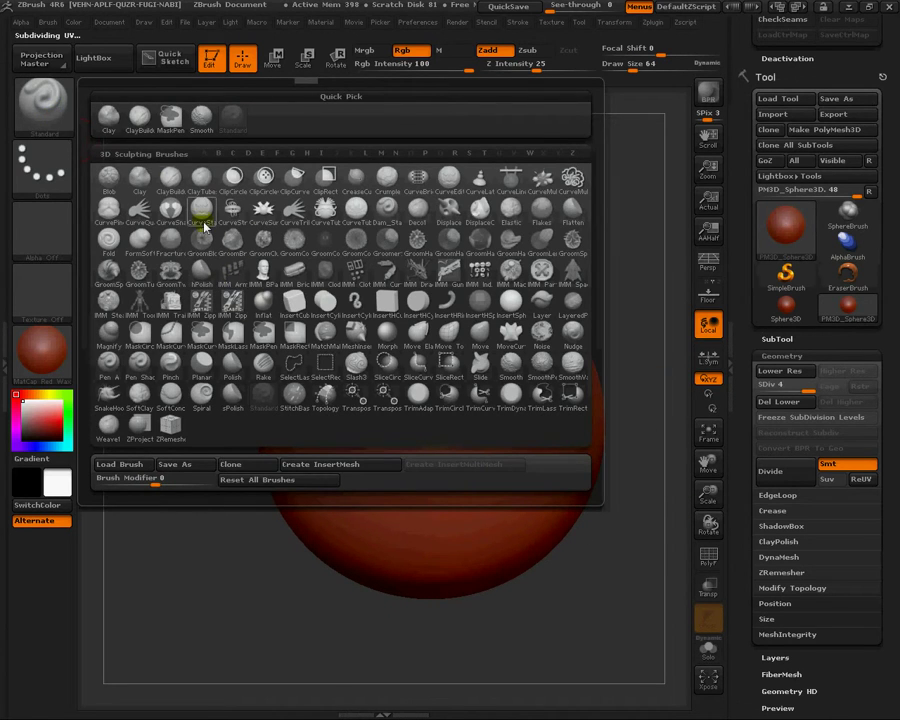
pyautogui.click(46, 236)
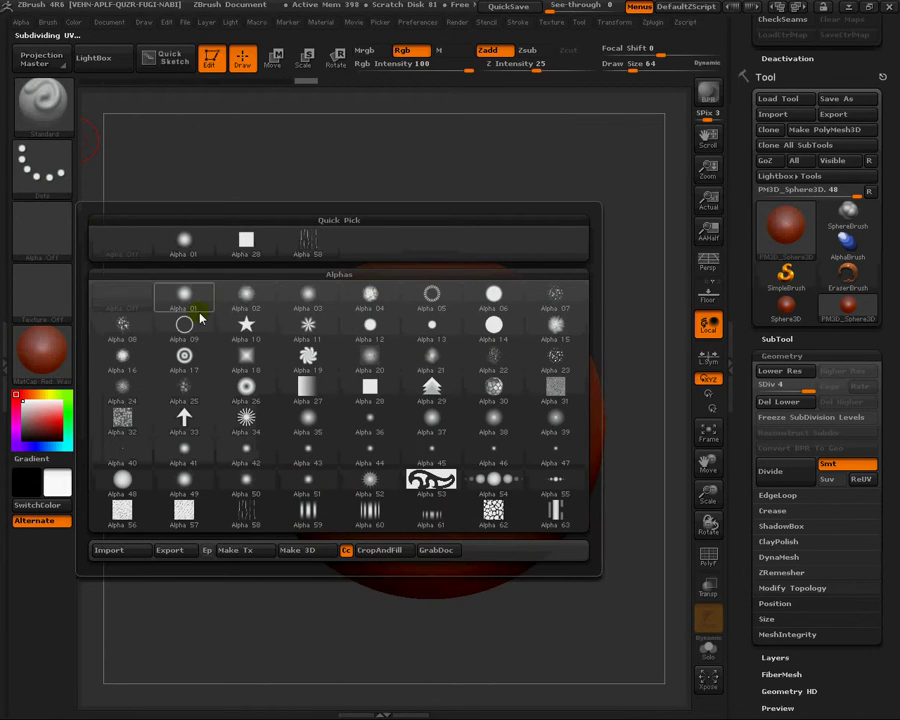
pyautogui.click(252, 334)
pyautogui.moveTo(416, 364); pyautogui.dragTo(504, 464)
pyautogui.hotkey('ctrl', 'z')
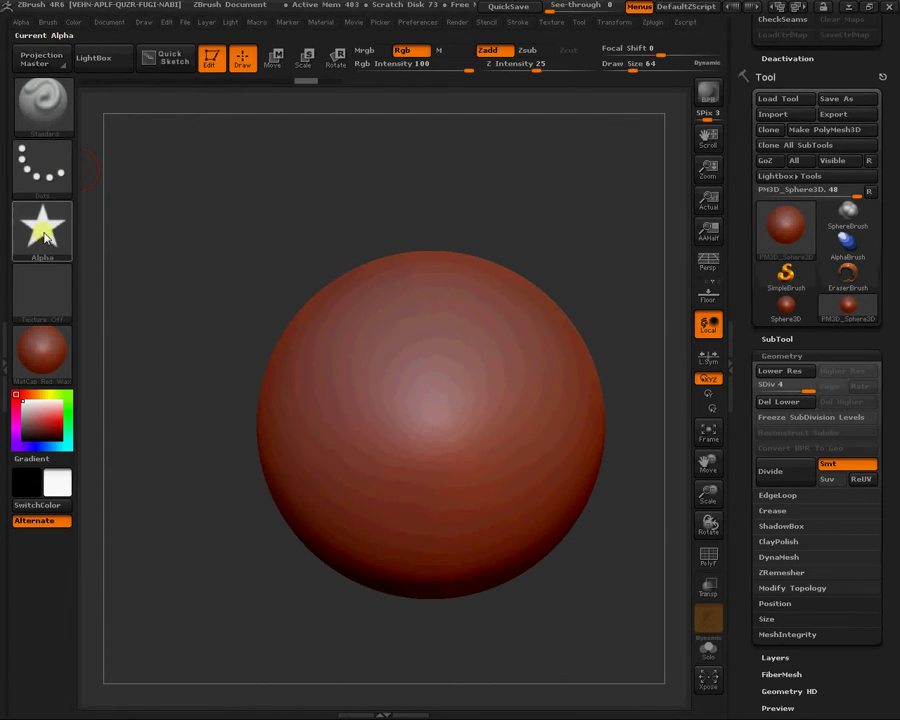
pyautogui.click(42, 165)
pyautogui.click(184, 186)
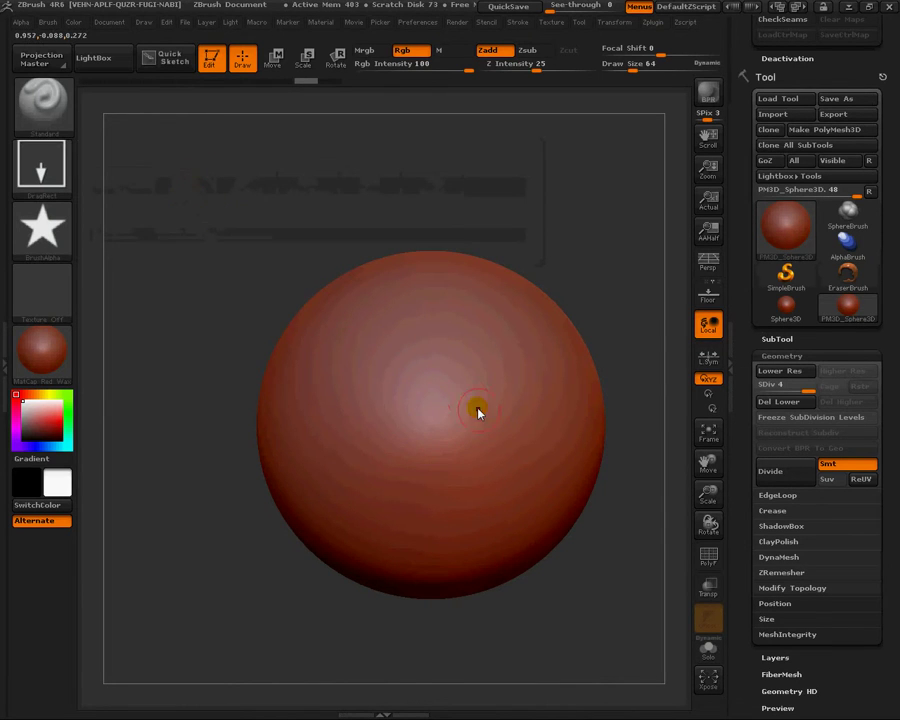
pyautogui.moveTo(478, 412)
pyautogui.mouseDown()
pyautogui.moveTo(669, 603)
pyautogui.moveTo(617, 563)
pyautogui.moveTo(591, 482)
pyautogui.mouseUp()
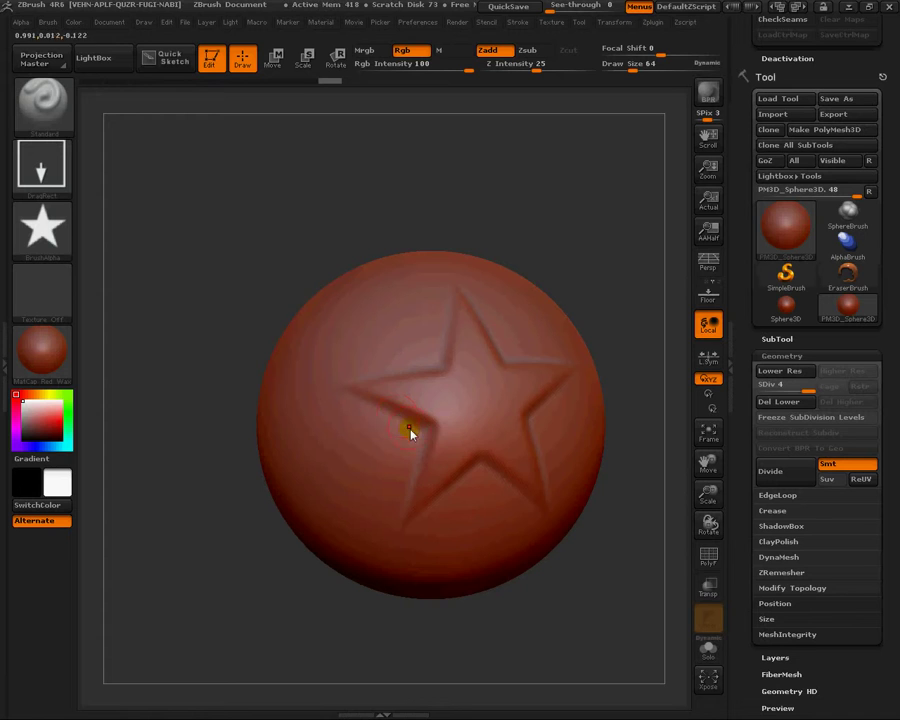
pyautogui.moveTo(382, 261); pyautogui.dragTo(438, 203)
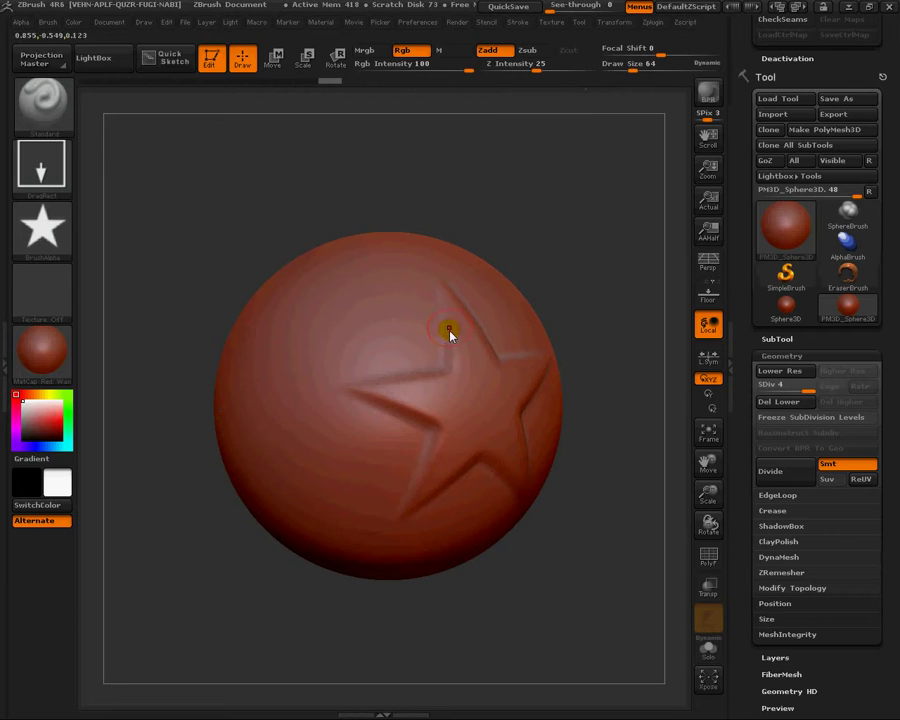
# Expand the Normal Map settings and lower the sphere's geometry to subdivision level 1.
pyautogui.moveTo(890, 440); pyautogui.dragTo(872, 281)
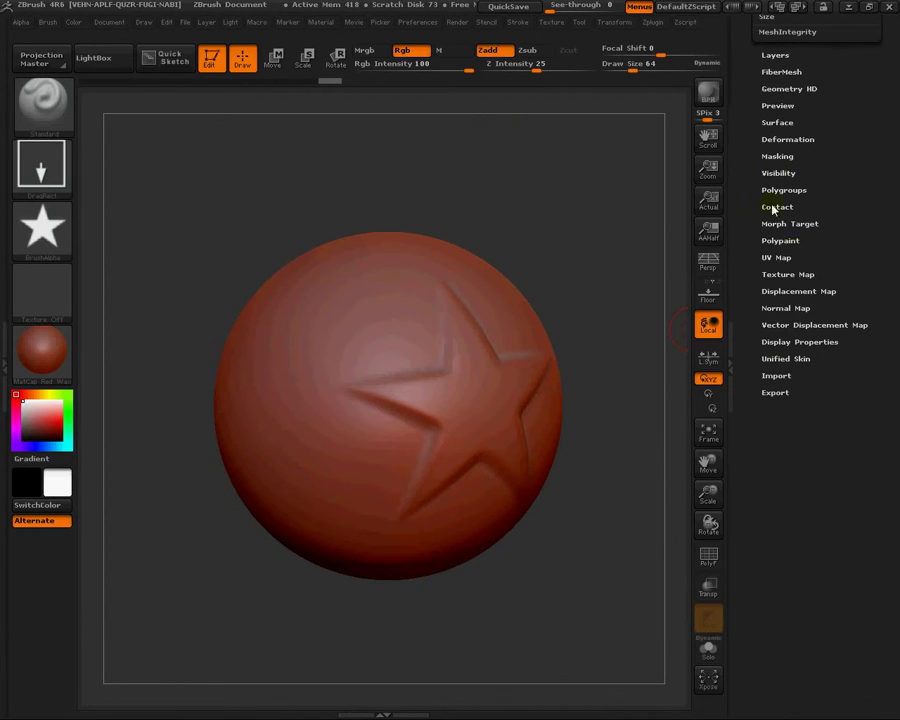
pyautogui.click(784, 309)
pyautogui.scroll(5, 847, 237)
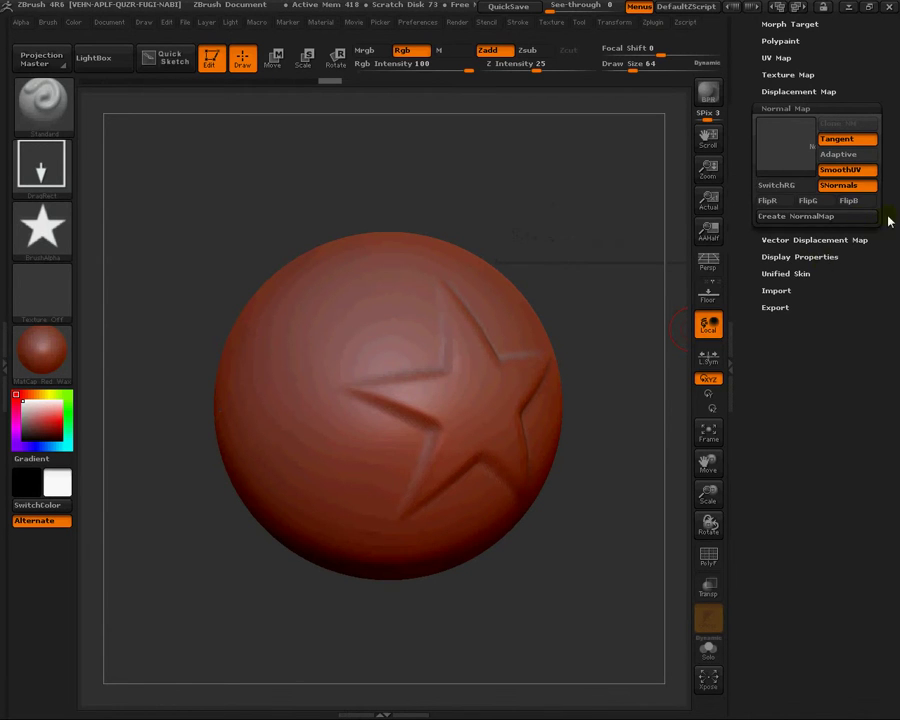
pyautogui.scroll(10, 878, 418)
pyautogui.scroll(-10, 870, 210)
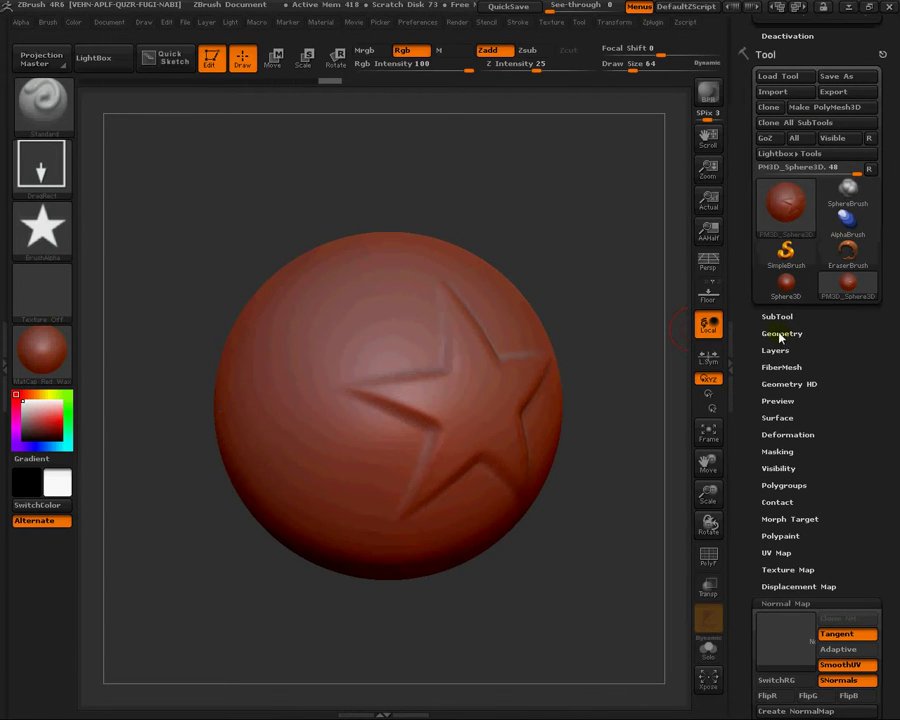
pyautogui.click(780, 333)
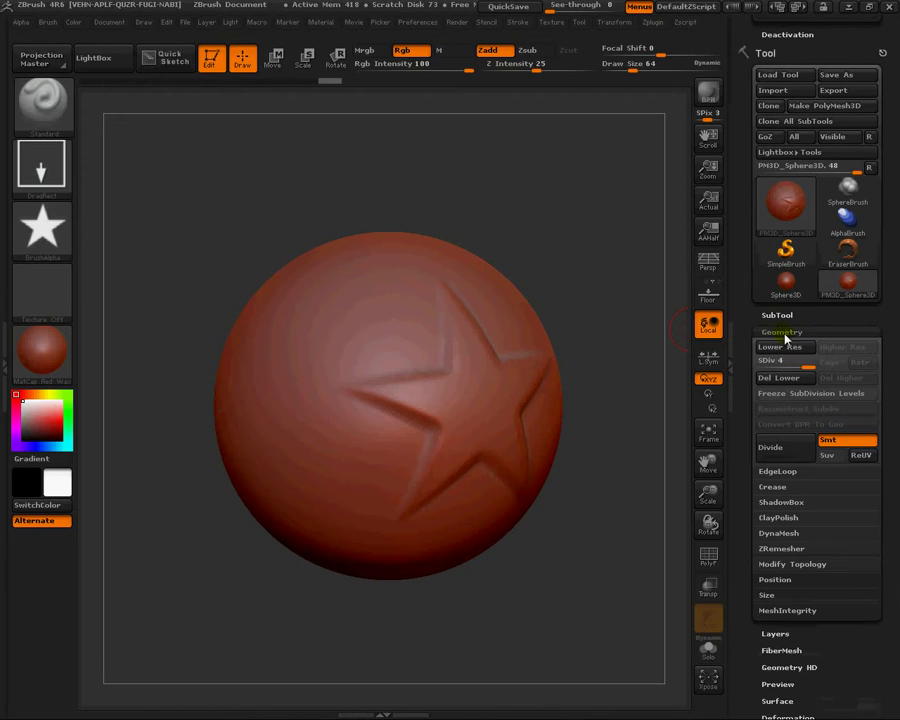
pyautogui.moveTo(762, 362); pyautogui.dragTo(748, 356)
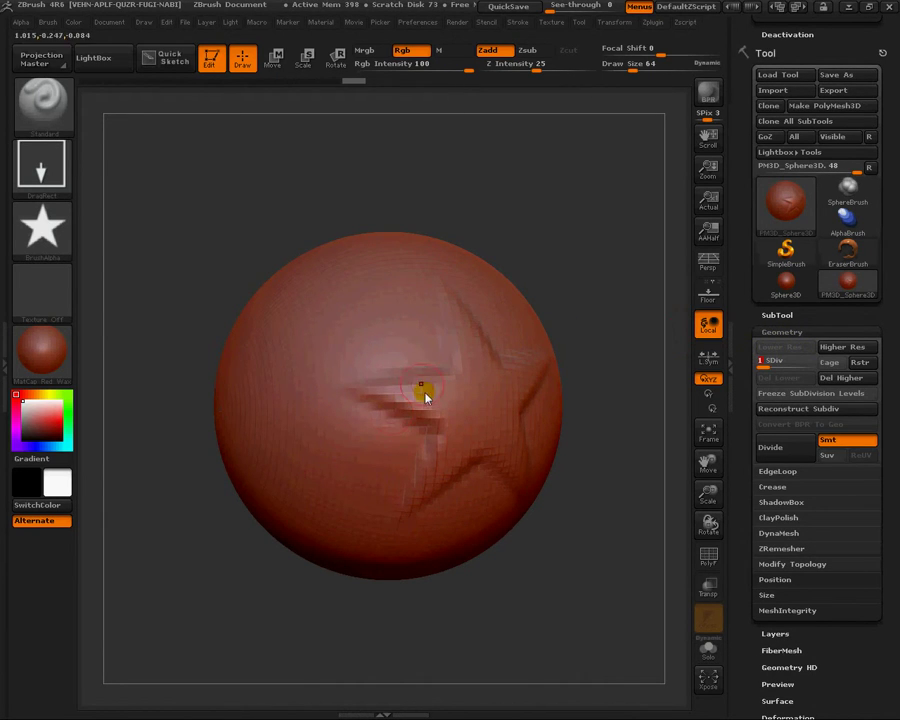
# Export the lowest-subdivision sphere to the desktop as an OBJ file named sss.obj.
pyautogui.moveTo(892, 108); pyautogui.dragTo(896, 306)
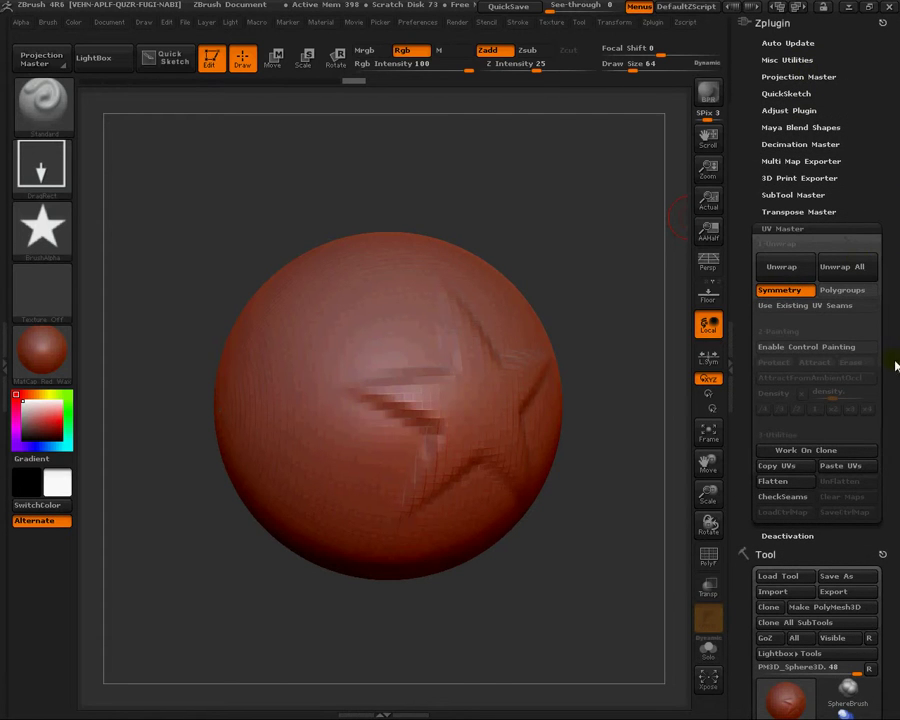
pyautogui.moveTo(894, 406); pyautogui.dragTo(866, 331)
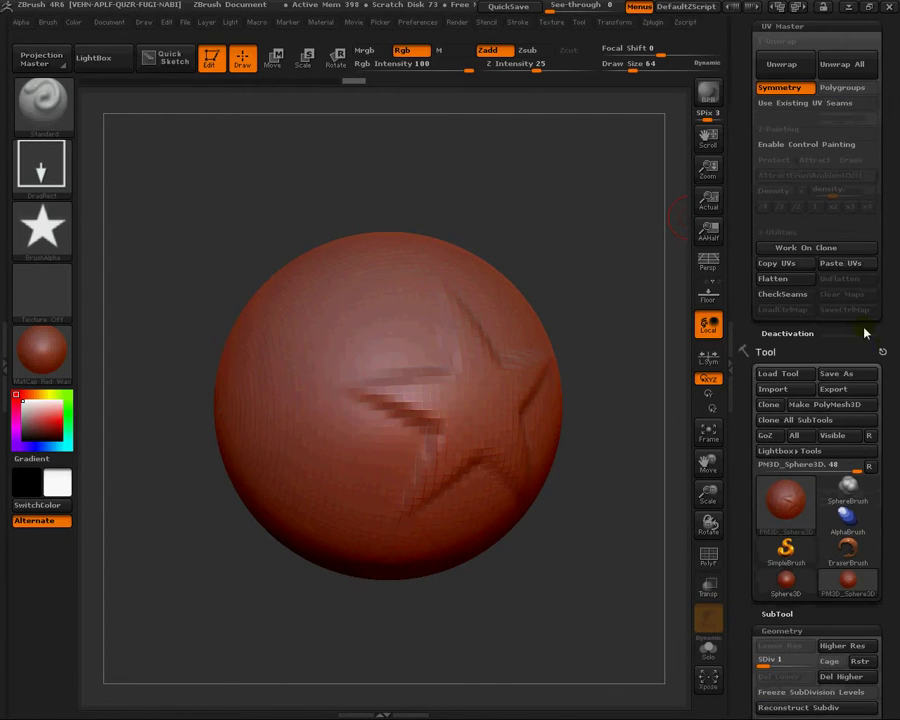
pyautogui.click(840, 391)
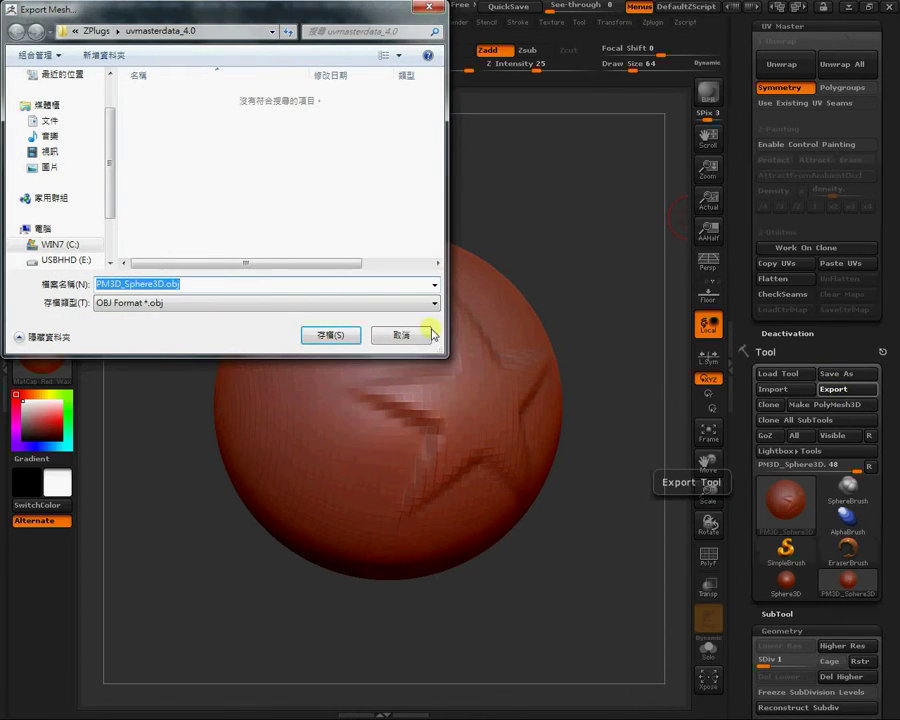
pyautogui.moveTo(160, 282); pyautogui.dragTo(128, 263)
pyautogui.press('BackSpace')
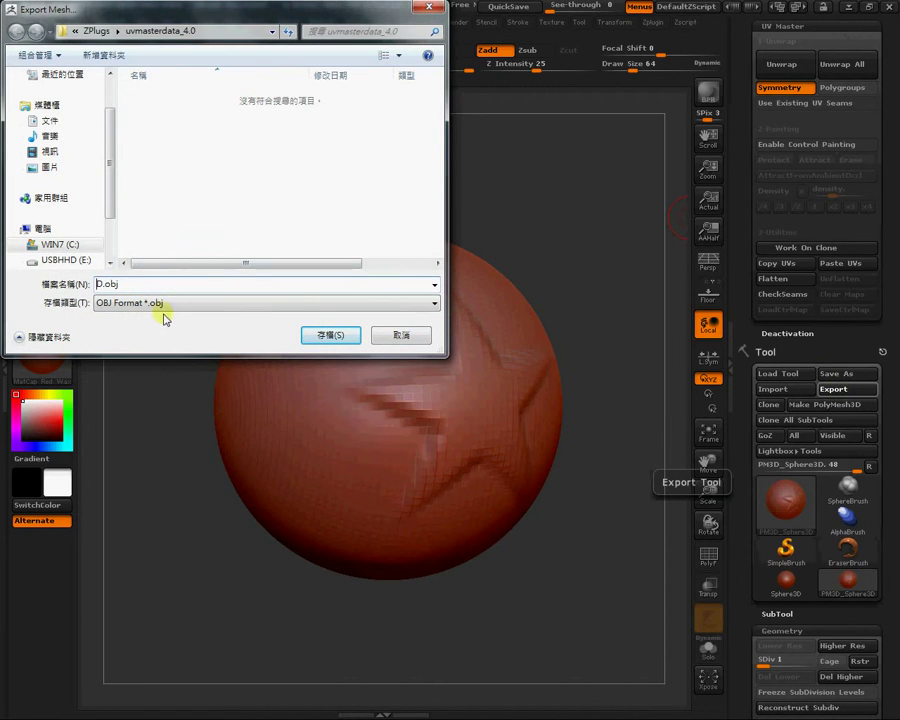
pyautogui.press('Delete')
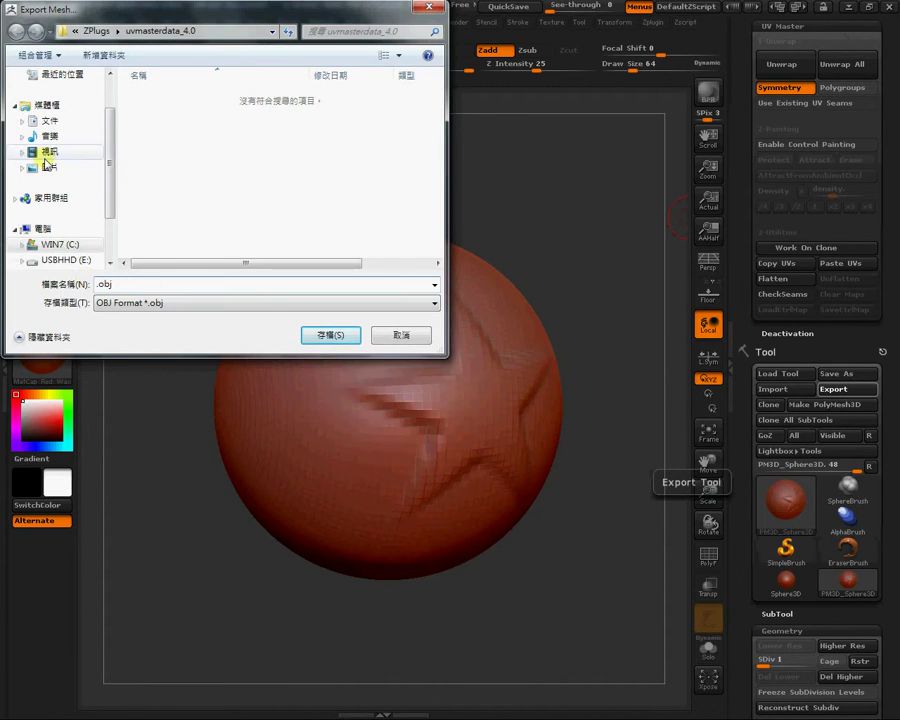
pyautogui.scroll(1, 104, 130)
pyautogui.click(68, 113)
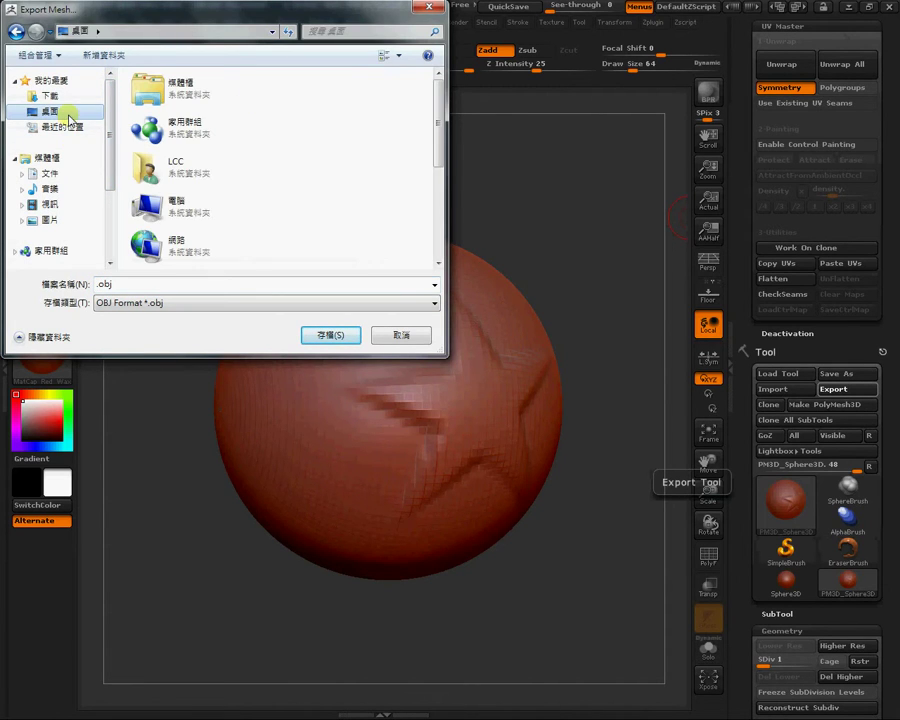
pyautogui.moveTo(436, 136); pyautogui.dragTo(440, 192)
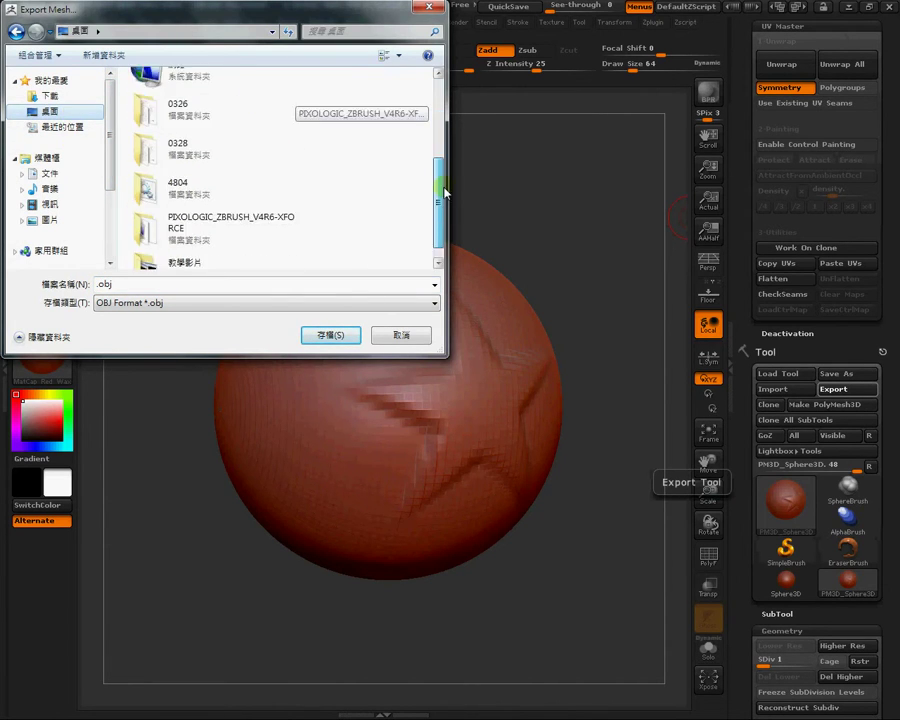
pyautogui.doubleClick(101, 286)
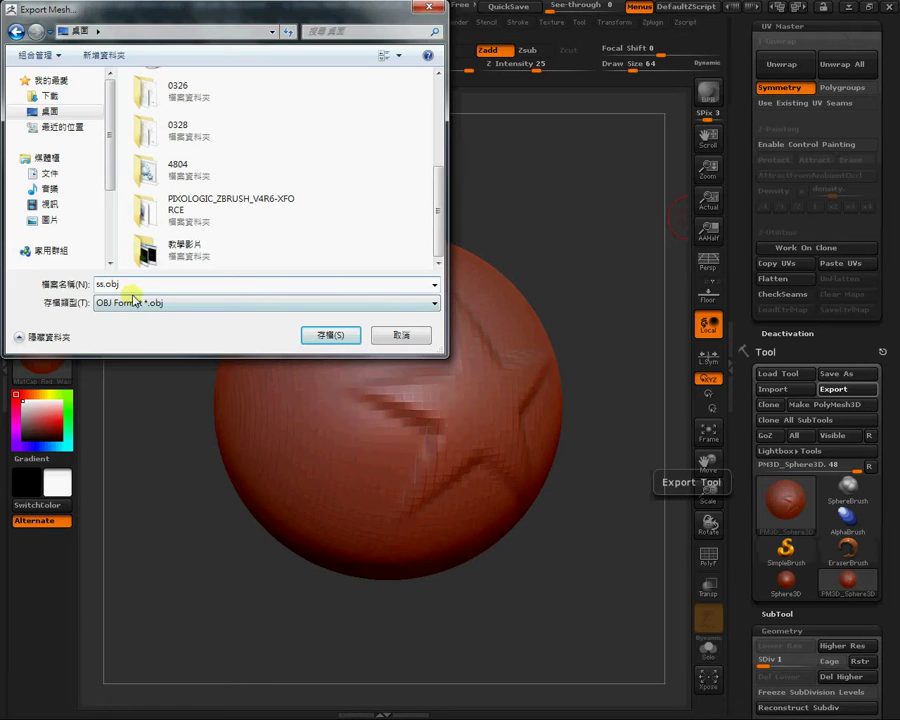
pyautogui.write('sss')
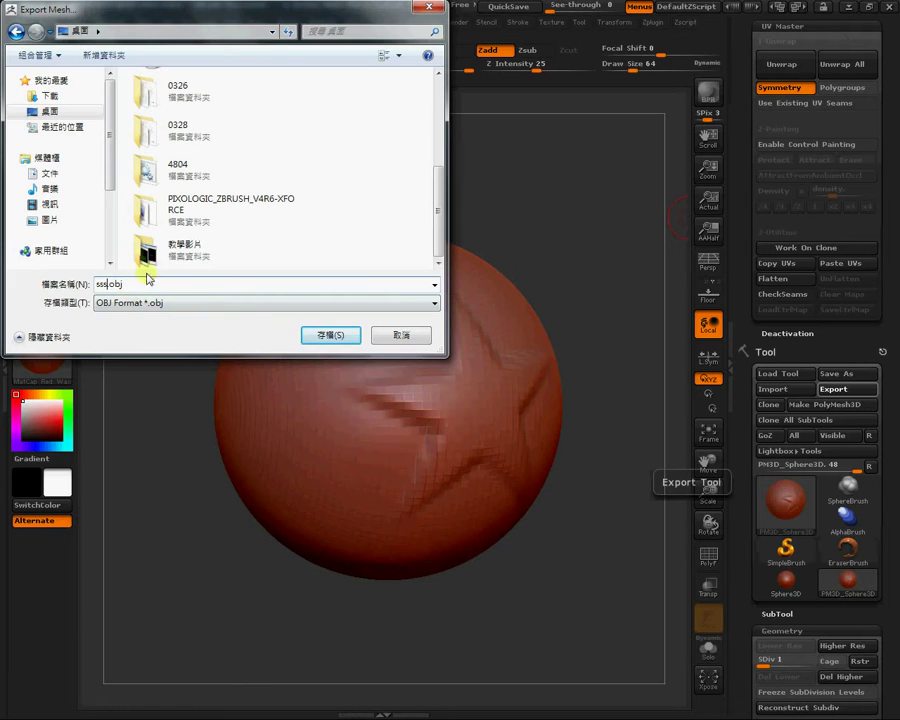
pyautogui.click(326, 335)
# Create a new texture for the sphere in the Texture Map settings and turn the texture's display off.
pyautogui.moveTo(418, 209); pyautogui.dragTo(524, 189)
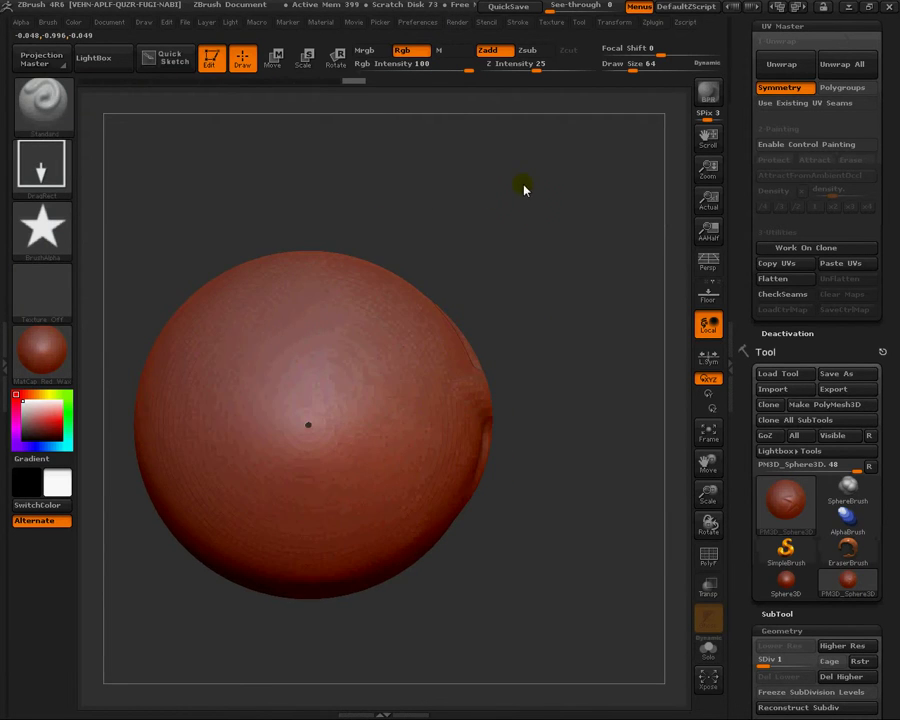
pyautogui.moveTo(537, 252)
pyautogui.mouseDown()
pyautogui.moveTo(549, 263)
pyautogui.moveTo(516, 273)
pyautogui.moveTo(437, 428)
pyautogui.mouseUp()
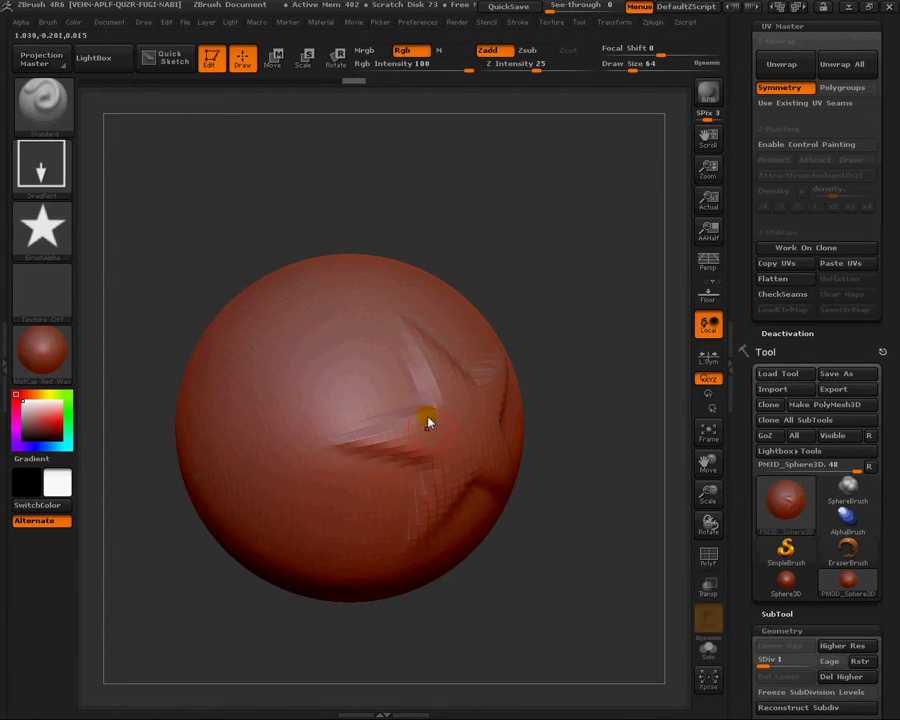
pyautogui.moveTo(428, 297)
pyautogui.mouseDown()
pyautogui.moveTo(476, 210)
pyautogui.moveTo(470, 285)
pyautogui.moveTo(480, 277)
pyautogui.moveTo(428, 295)
pyautogui.mouseUp()
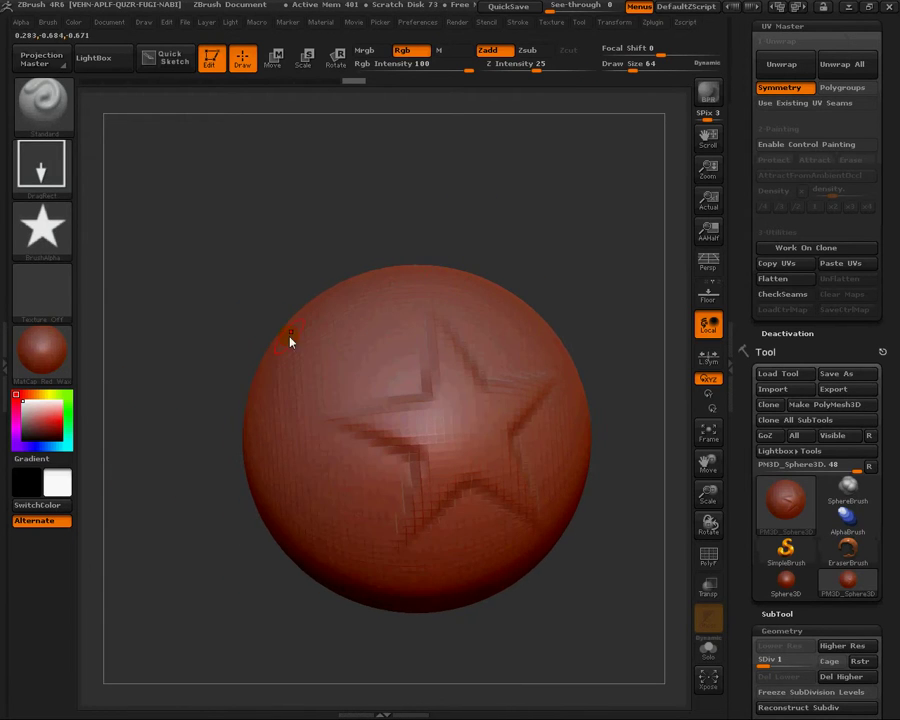
pyautogui.moveTo(885, 482); pyautogui.dragTo(873, 309)
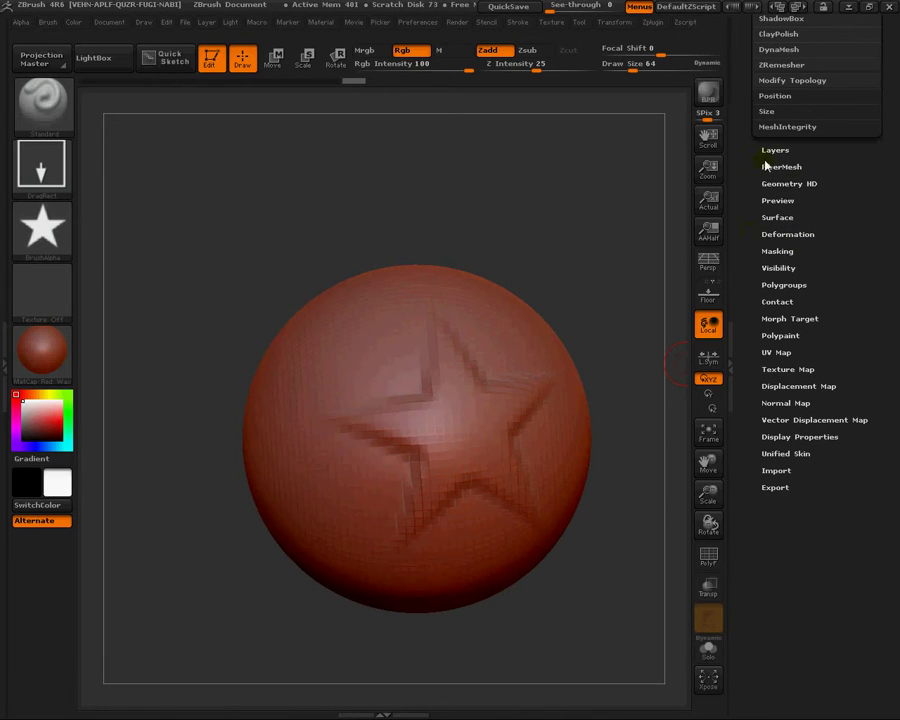
pyautogui.click(788, 369)
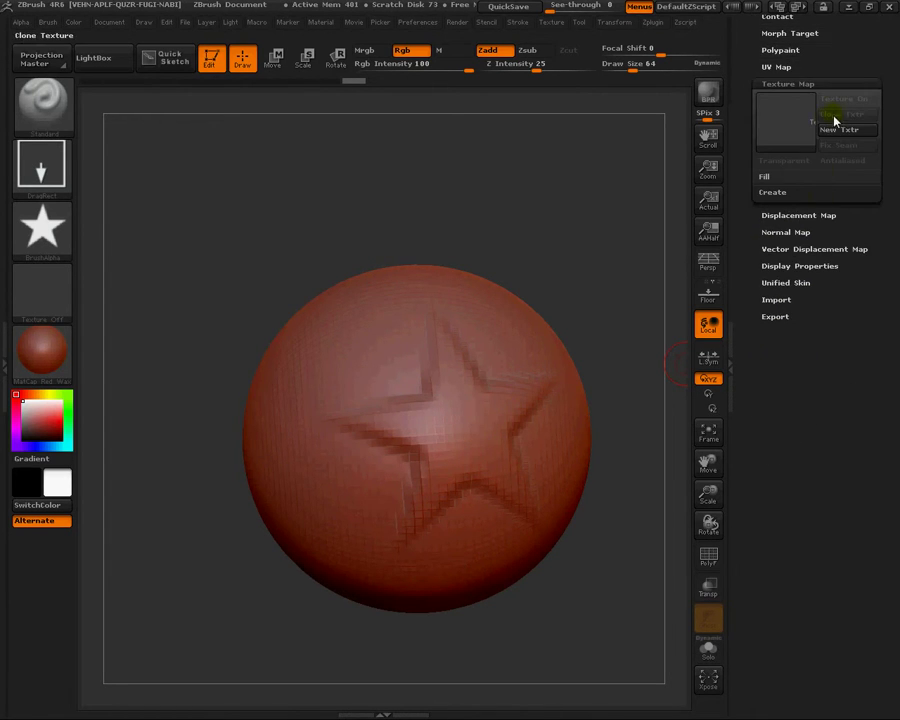
pyautogui.click(834, 131)
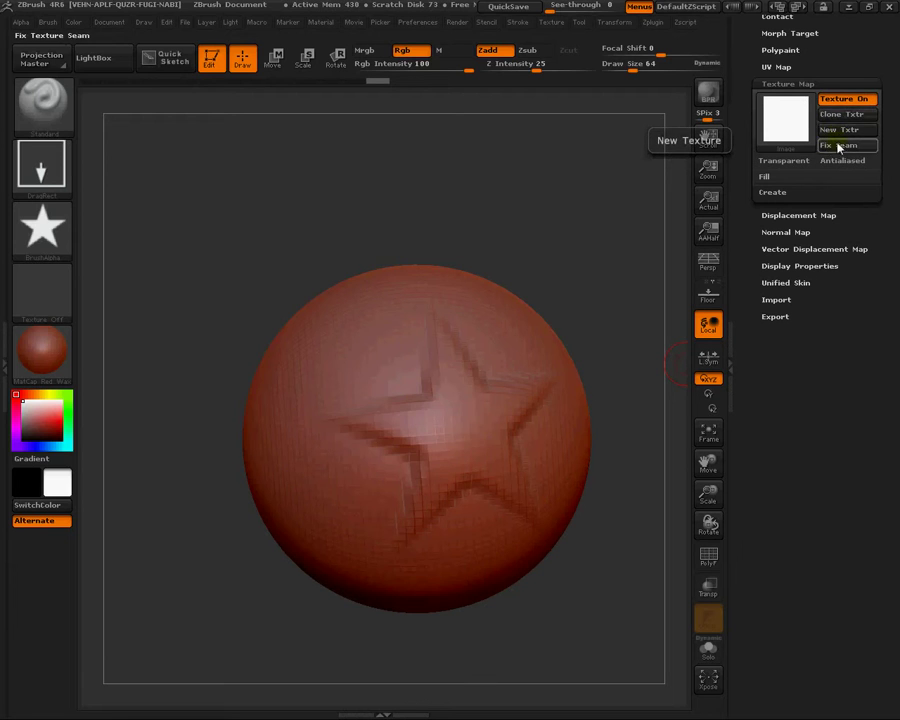
pyautogui.click(838, 101)
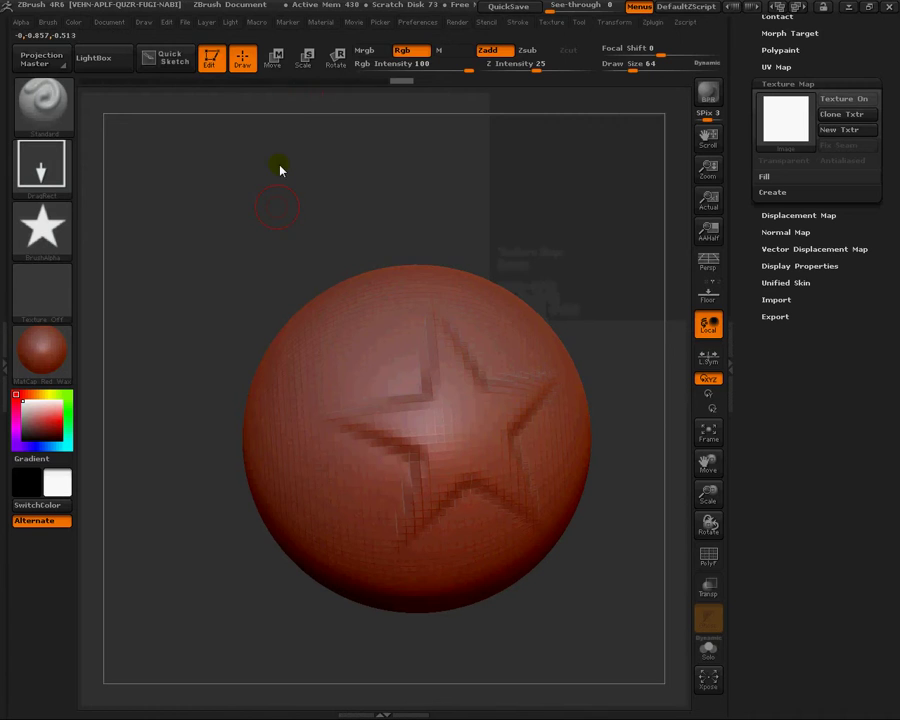
# Configure the Standard brush for colour-only painting with Rgb on, Zadd off, Alpha 01 and black as the colour.
pyautogui.click(486, 52)
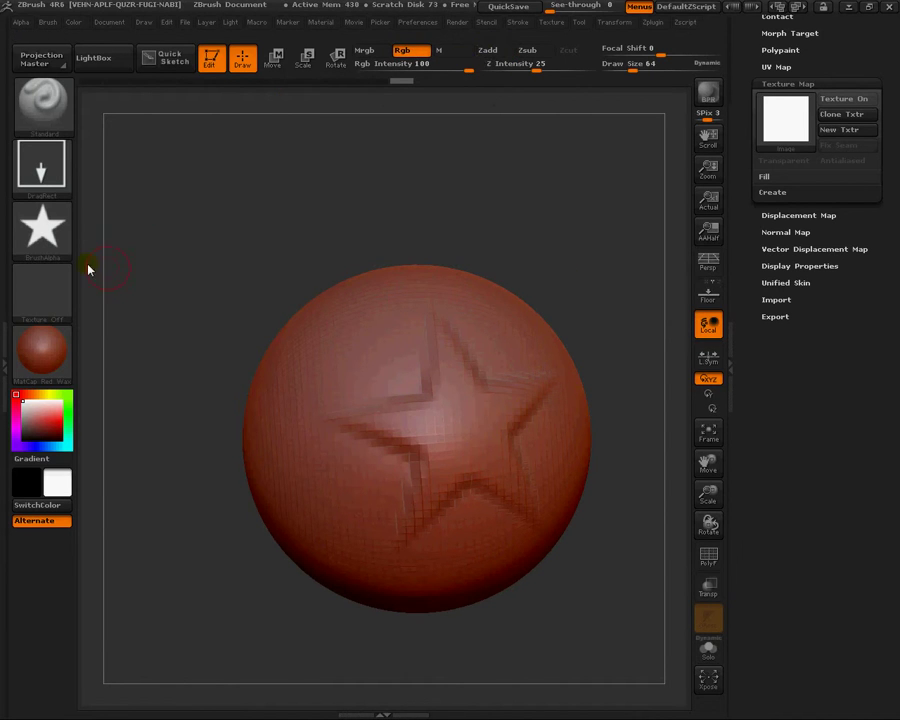
pyautogui.click(55, 230)
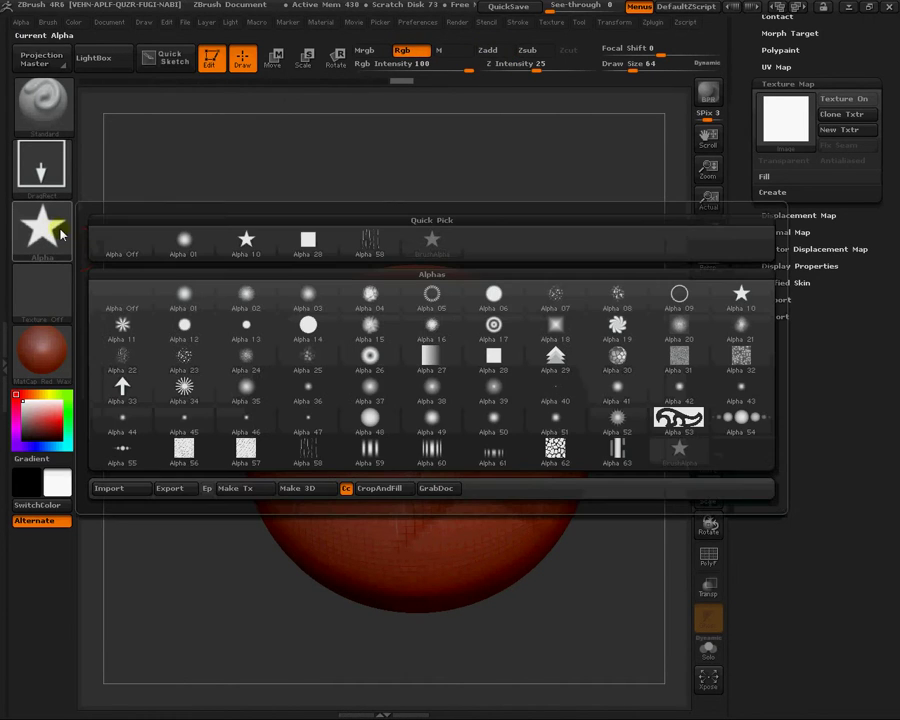
pyautogui.click(178, 246)
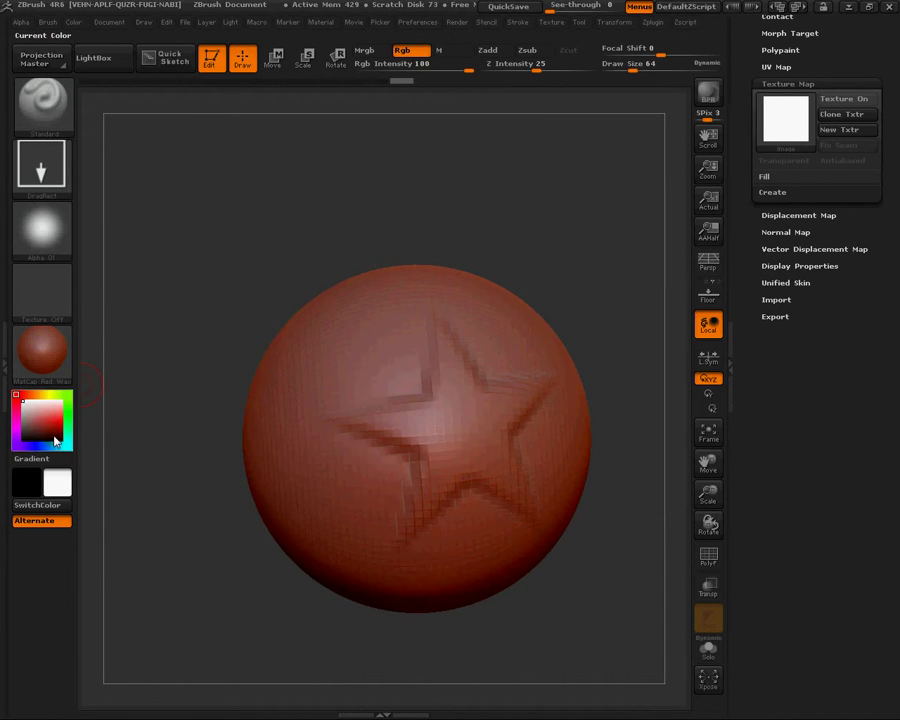
pyautogui.click(33, 440)
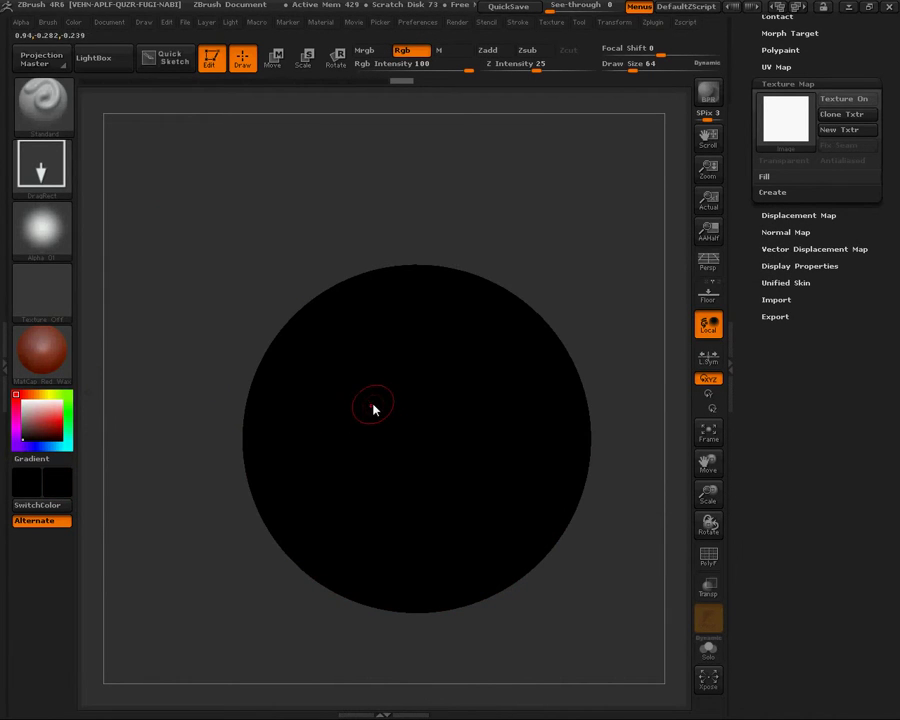
pyautogui.click(834, 99)
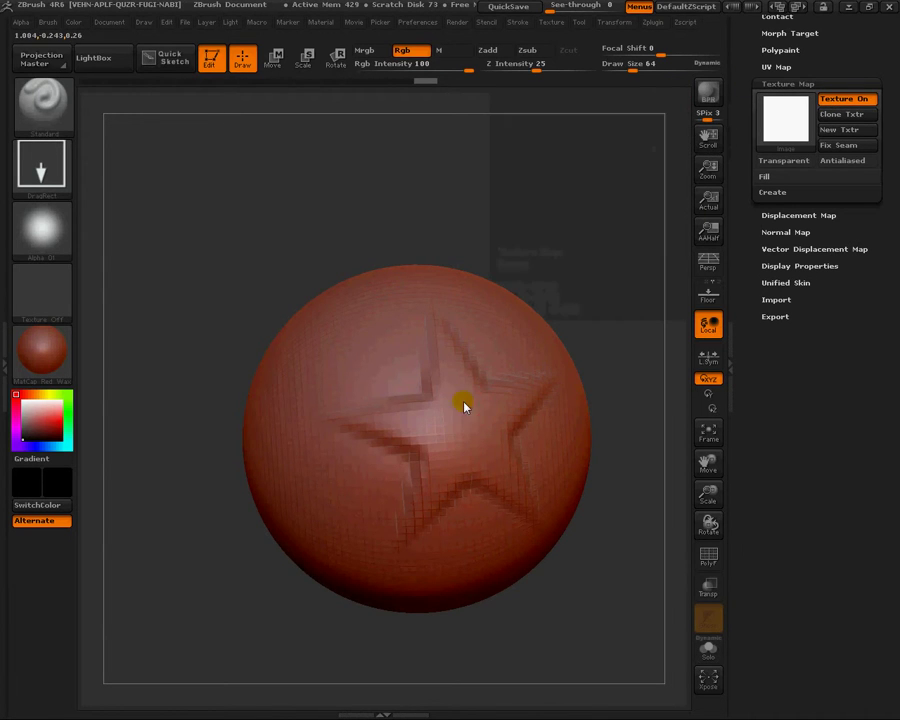
pyautogui.click(828, 99)
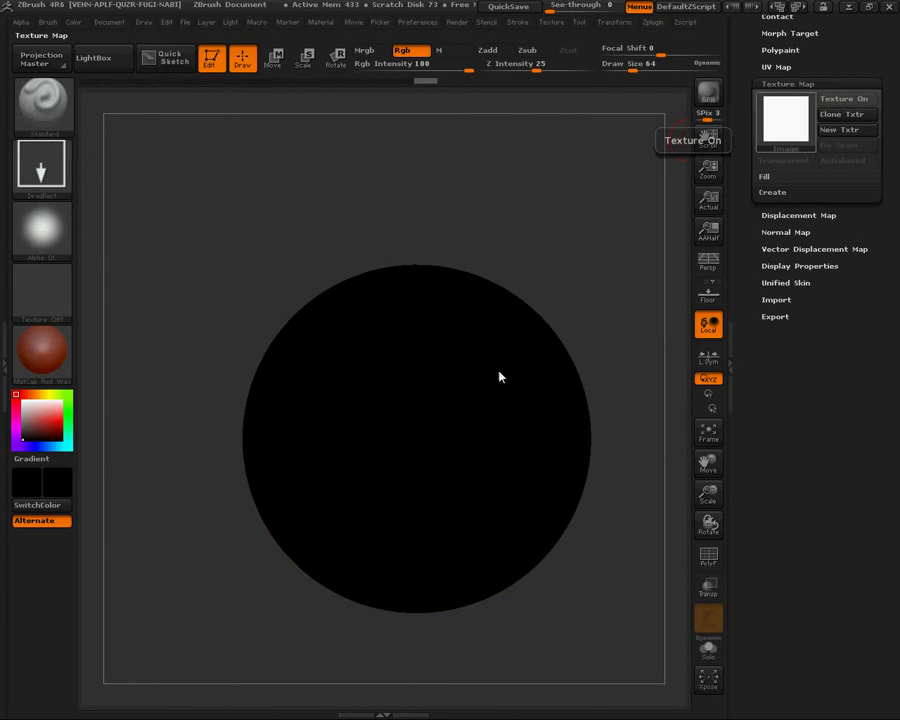
# Try painting the sphere with the DragRect stroke and switch the brush's stroke to Dots.
pyautogui.moveTo(433, 372)
pyautogui.mouseDown()
pyautogui.moveTo(434, 402)
pyautogui.moveTo(474, 396)
pyautogui.moveTo(440, 358)
pyautogui.moveTo(518, 515)
pyautogui.moveTo(492, 442)
pyautogui.mouseUp()
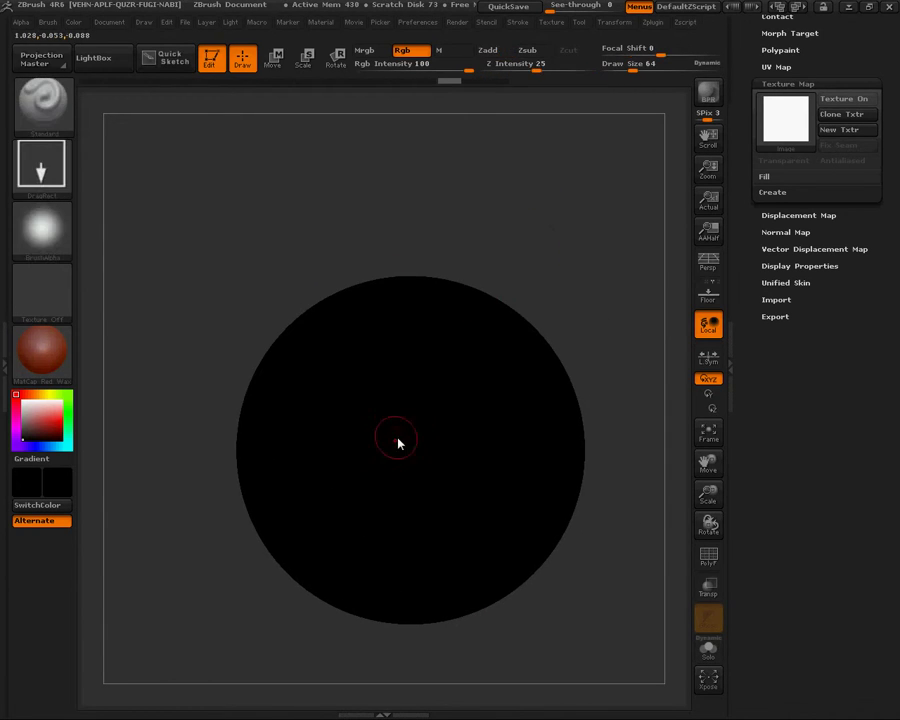
pyautogui.moveTo(398, 443); pyautogui.dragTo(480, 528)
pyautogui.click(41, 163)
pyautogui.click(122, 181)
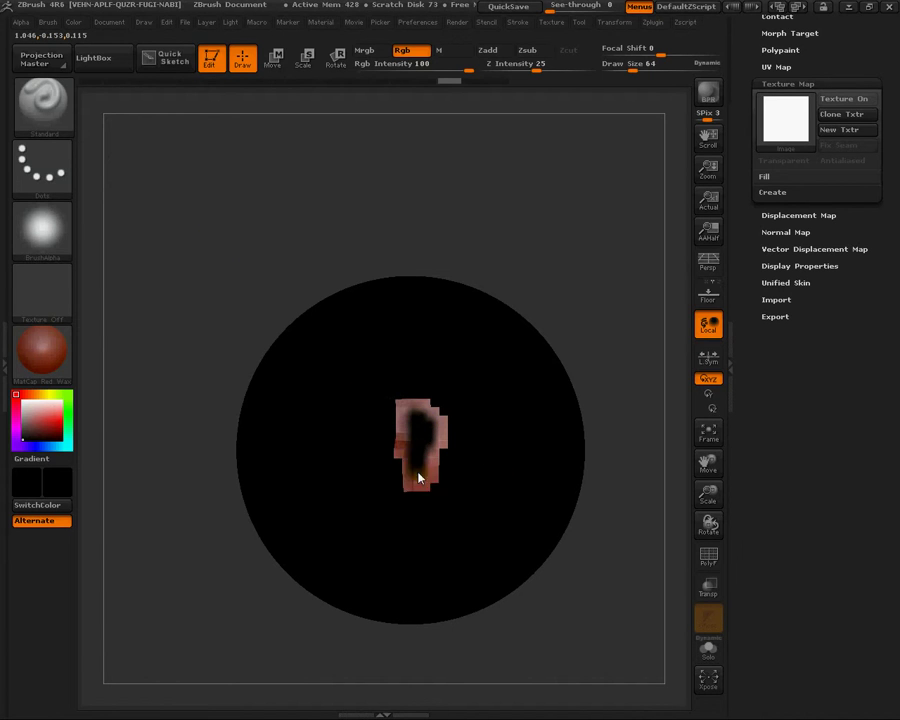
# Paint the sculpted star on the sphere solid black, filling its centre and all five points.
pyautogui.moveTo(418, 496)
pyautogui.mouseDown()
pyautogui.moveTo(394, 522)
pyautogui.moveTo(398, 408)
pyautogui.moveTo(408, 435)
pyautogui.mouseUp()
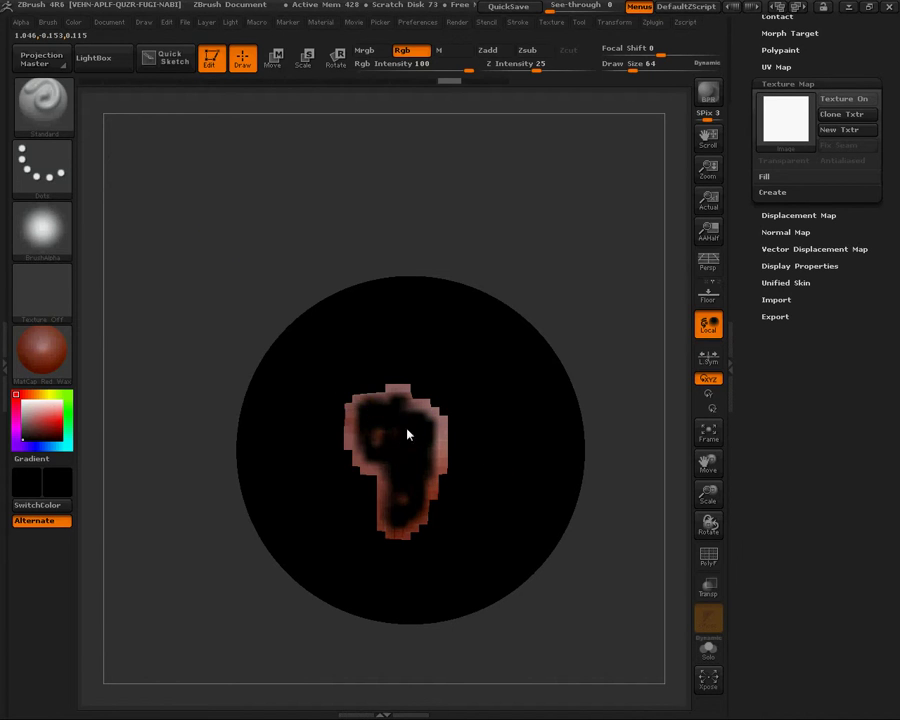
pyautogui.moveTo(506, 234)
pyautogui.mouseDown()
pyautogui.moveTo(523, 225)
pyautogui.moveTo(462, 259)
pyautogui.mouseUp()
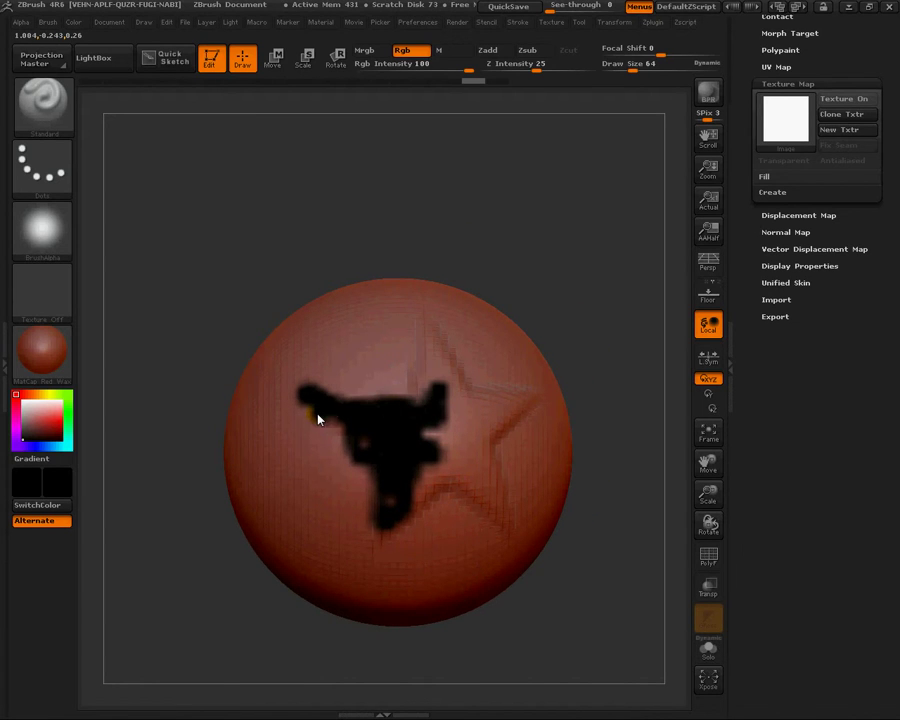
pyautogui.moveTo(426, 389)
pyautogui.mouseDown()
pyautogui.moveTo(436, 334)
pyautogui.moveTo(462, 370)
pyautogui.moveTo(440, 450)
pyautogui.moveTo(391, 525)
pyautogui.mouseUp()
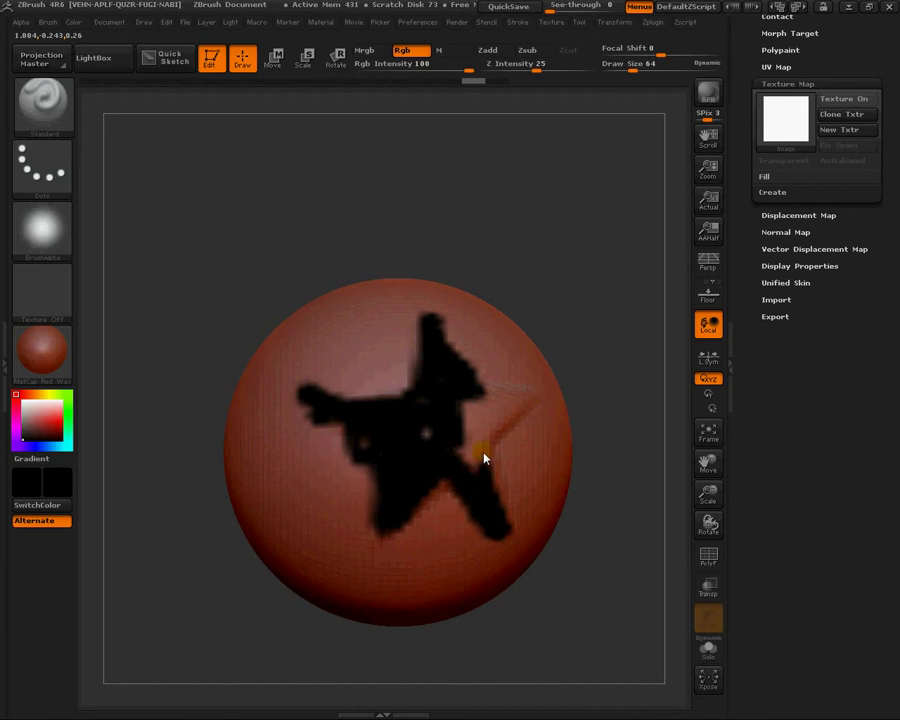
pyautogui.moveTo(463, 450); pyautogui.dragTo(468, 424)
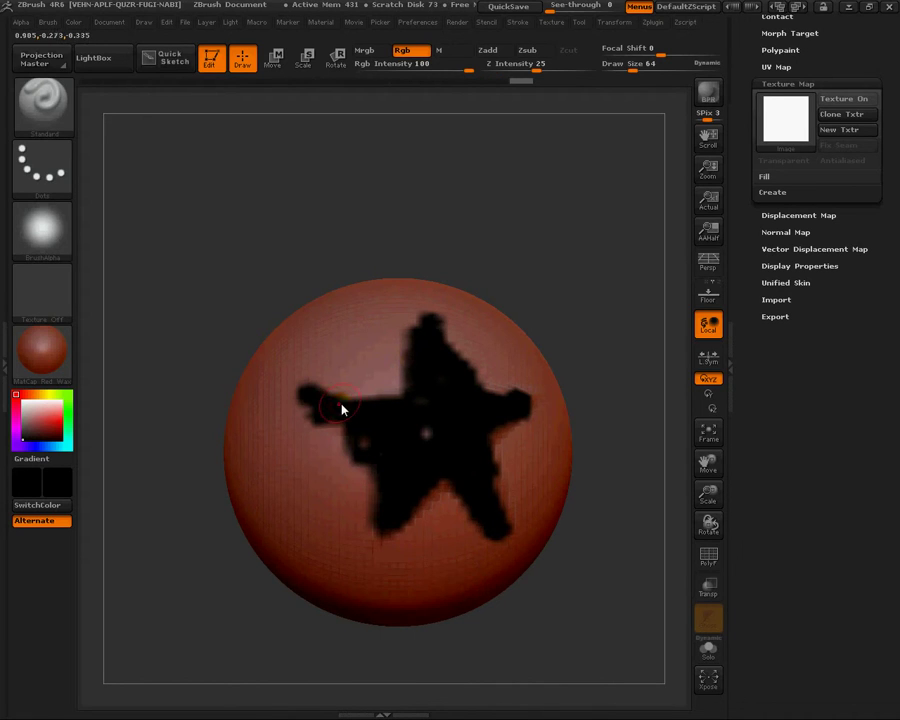
pyautogui.moveTo(430, 333)
pyautogui.mouseDown()
pyautogui.moveTo(480, 390)
pyautogui.moveTo(416, 329)
pyautogui.moveTo(406, 384)
pyautogui.moveTo(368, 390)
pyautogui.mouseUp()
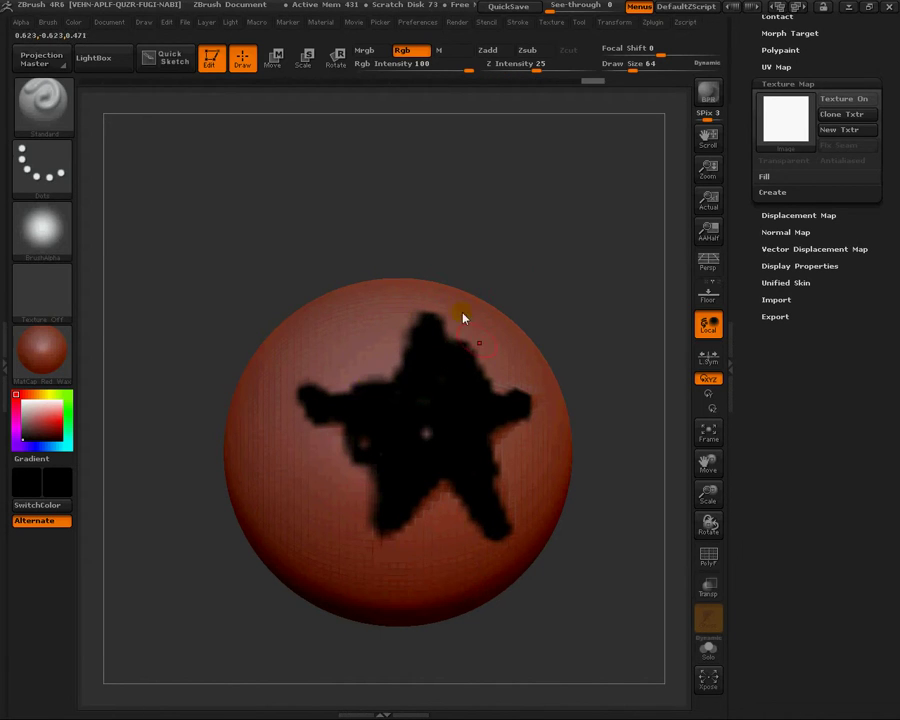
pyautogui.moveTo(552, 279); pyautogui.dragTo(486, 422)
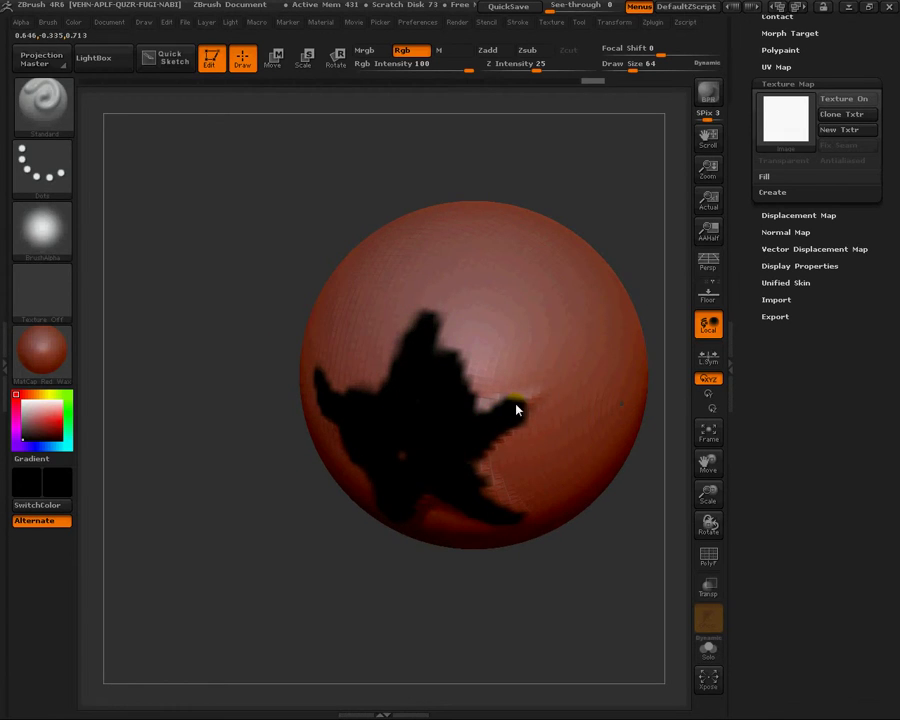
pyautogui.moveTo(590, 225)
pyautogui.mouseDown()
pyautogui.moveTo(629, 189)
pyautogui.moveTo(452, 307)
pyautogui.mouseUp()
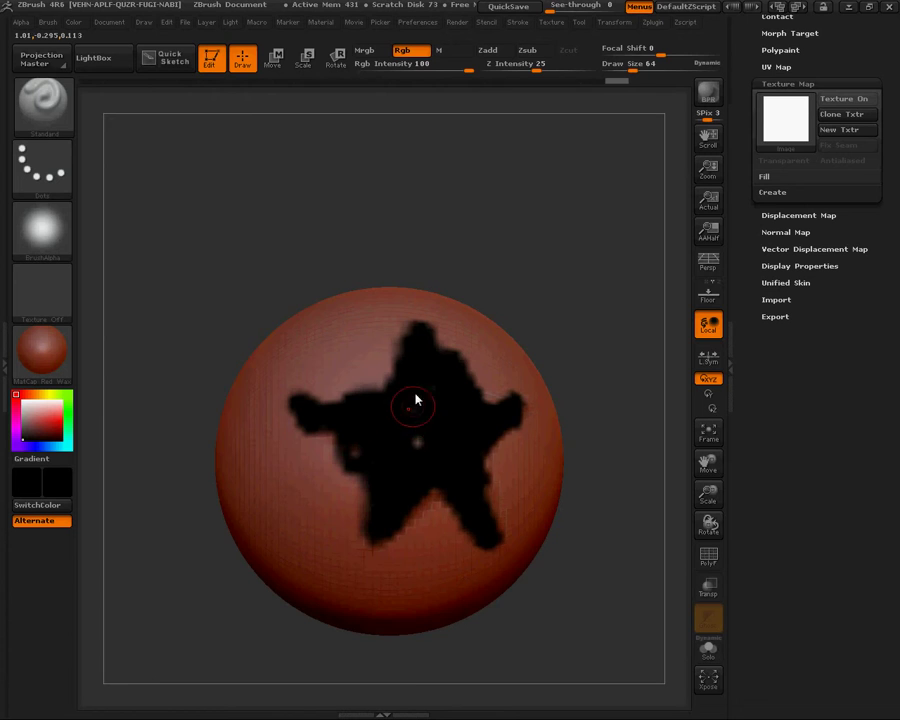
pyautogui.keyDown('alt'); pyautogui.moveTo(511, 210); pyautogui.dragTo(532, 172); pyautogui.keyUp('alt')
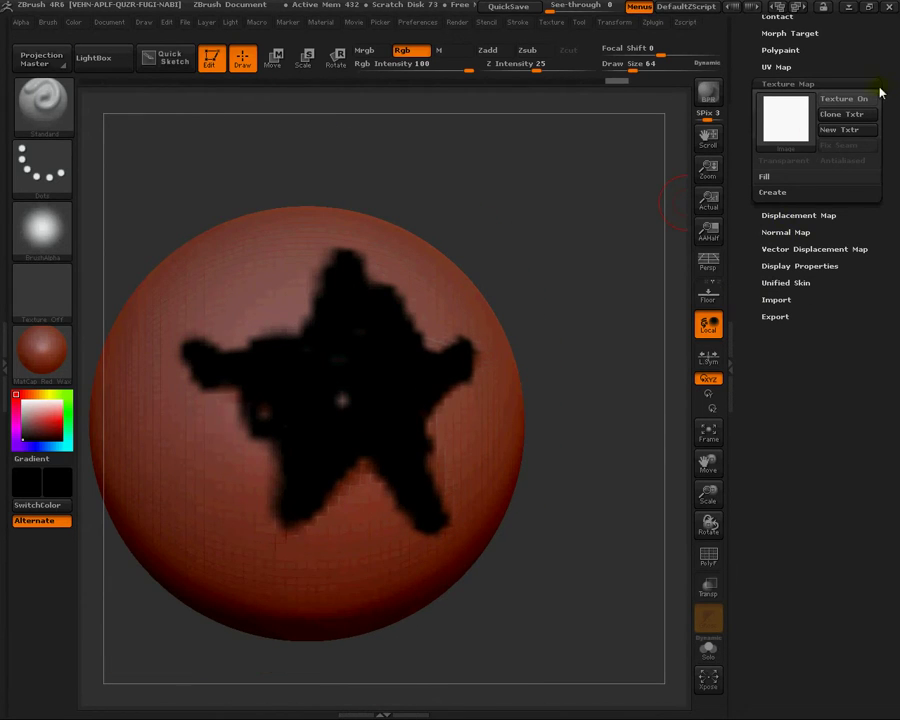
# Create a new texture map for the sphere from its polypaint colours.
pyautogui.scroll(5, 880, 92)
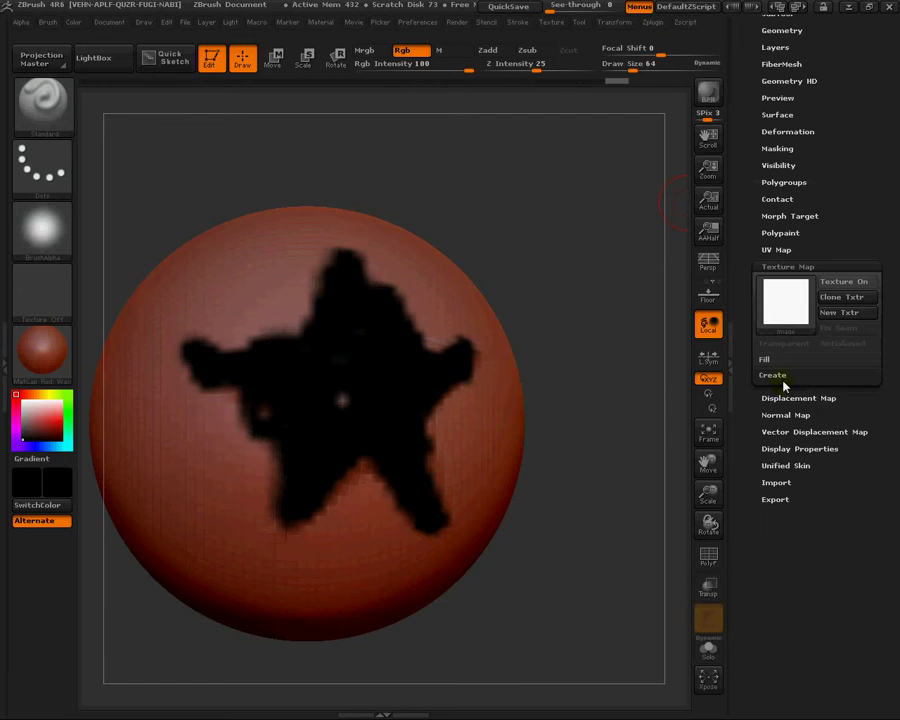
pyautogui.click(780, 378)
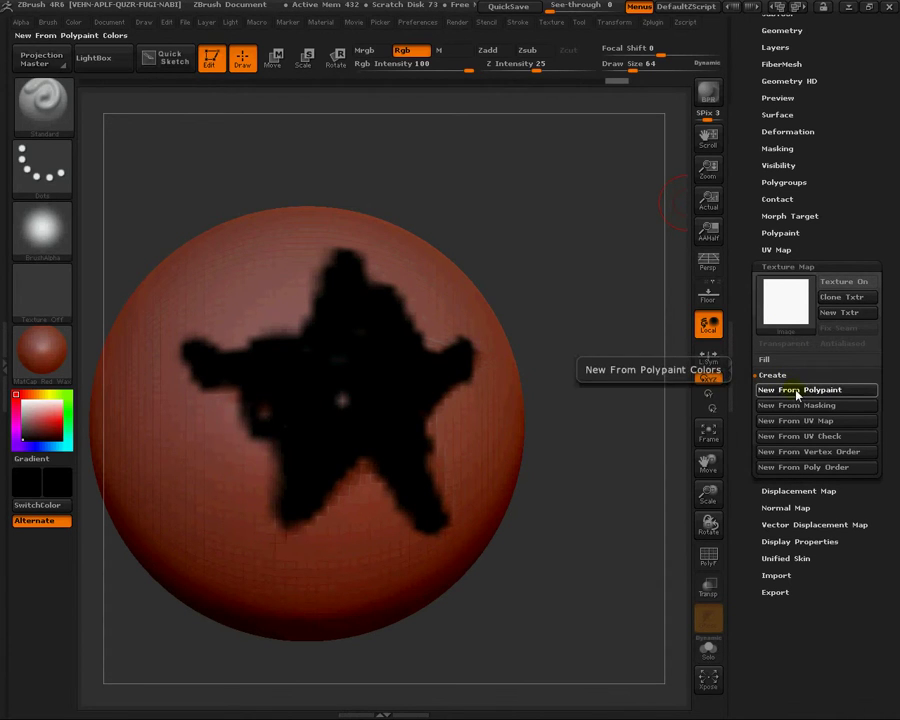
pyautogui.click(797, 392)
pyautogui.moveTo(793, 293)
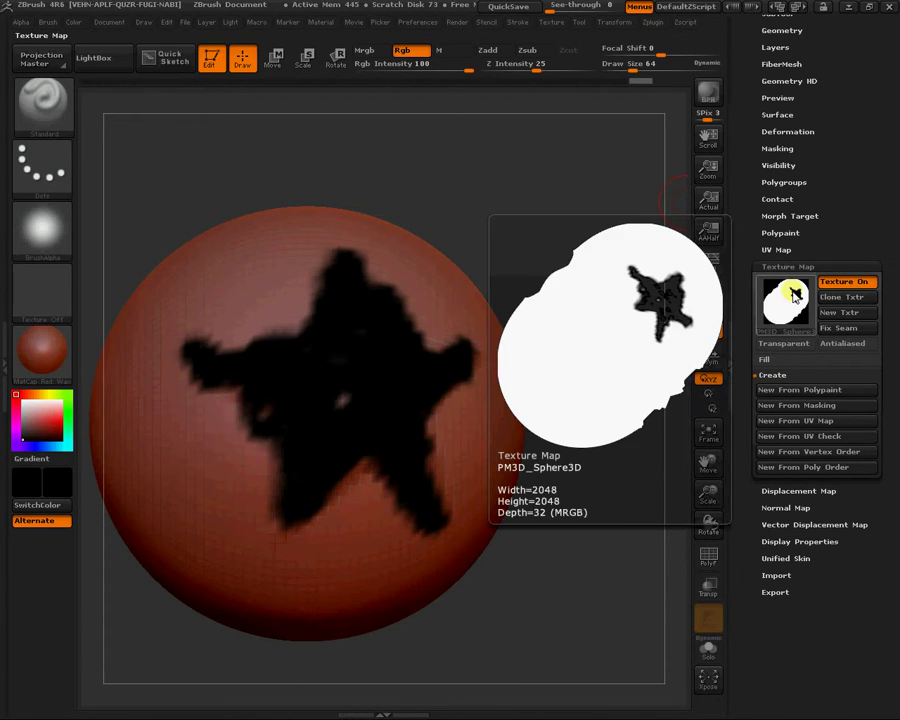
# Clone the sphere's texture map so that it is available among the general textures.
pyautogui.scroll(10, 880, 300)
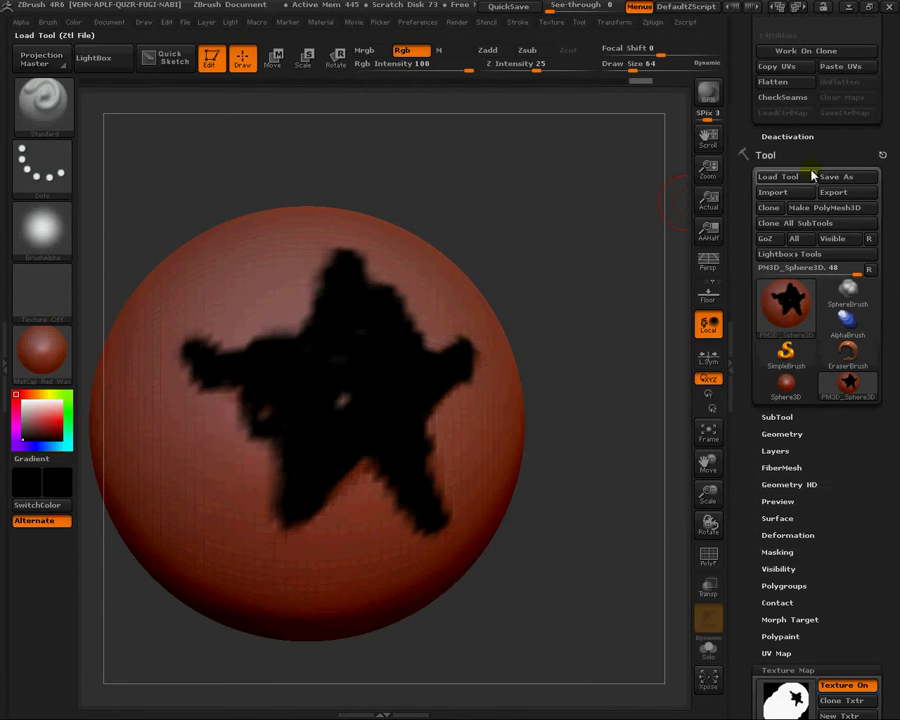
pyautogui.click(551, 23)
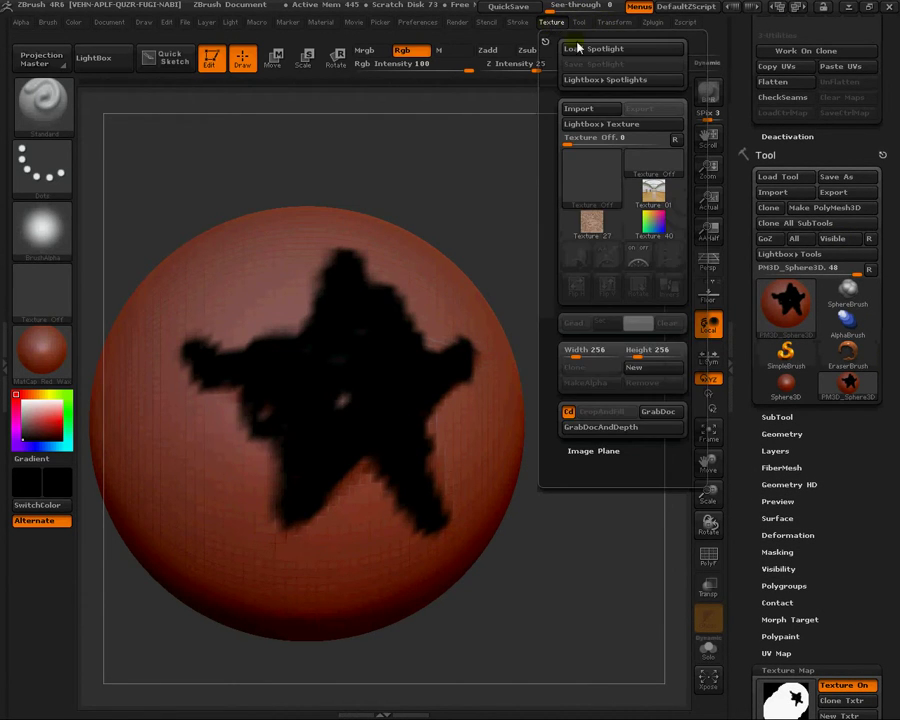
pyautogui.scroll(-5, 862, 480)
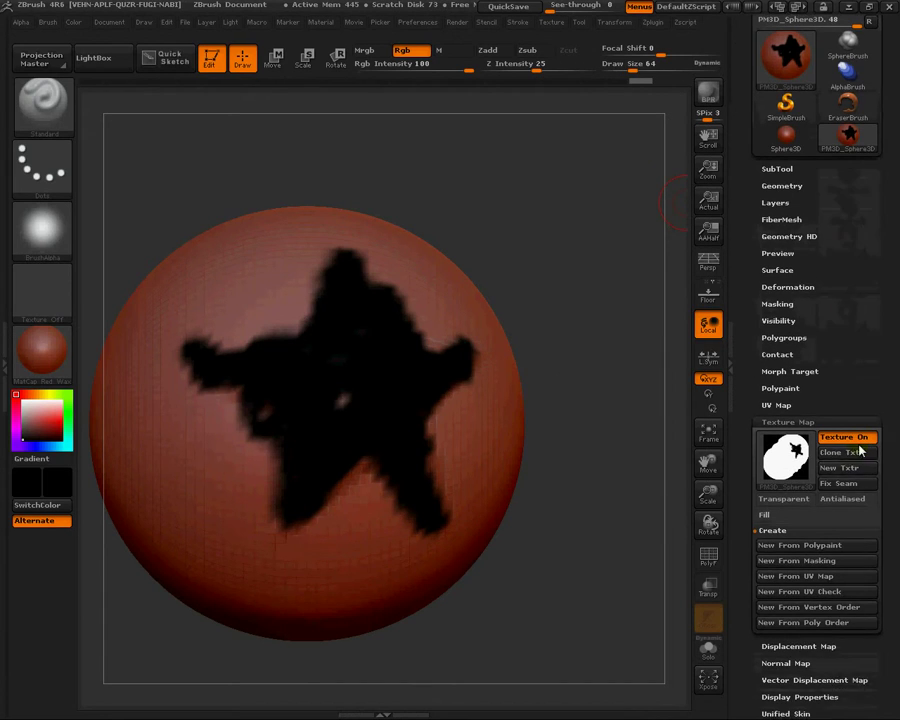
pyautogui.click(862, 452)
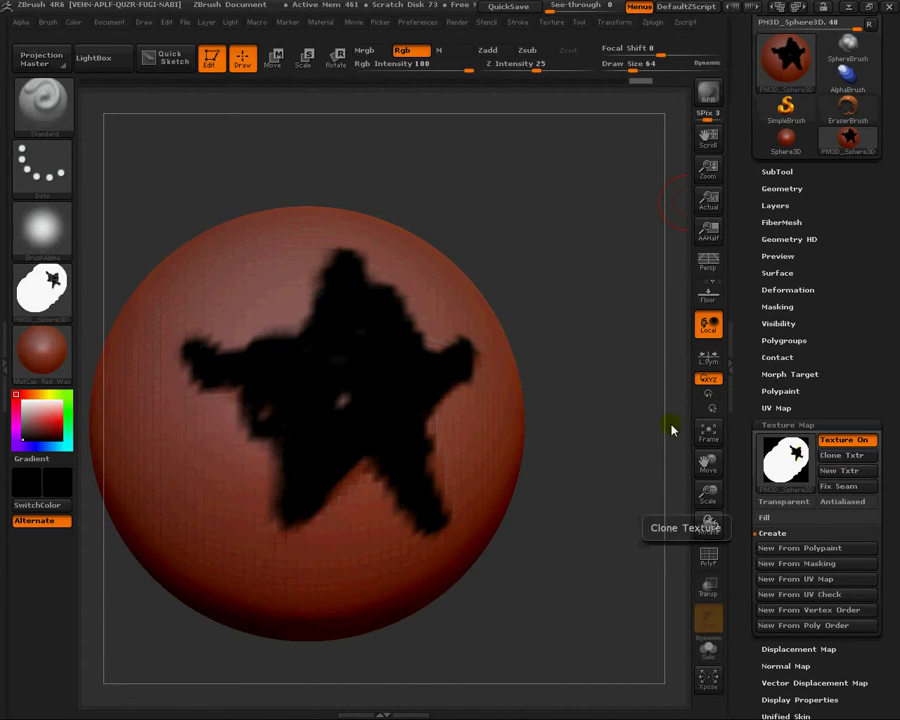
# Export the cloned star texture to the desktop as a JPEG file named PM3D_Sphere3D1, keeping the default image export settings.
pyautogui.click(550, 22)
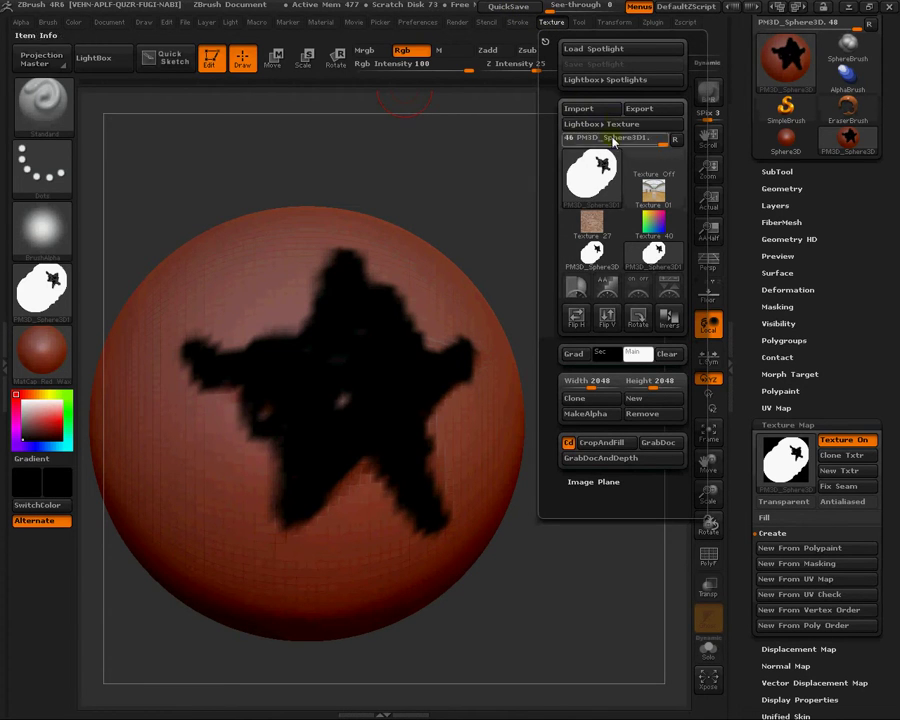
pyautogui.click(630, 111)
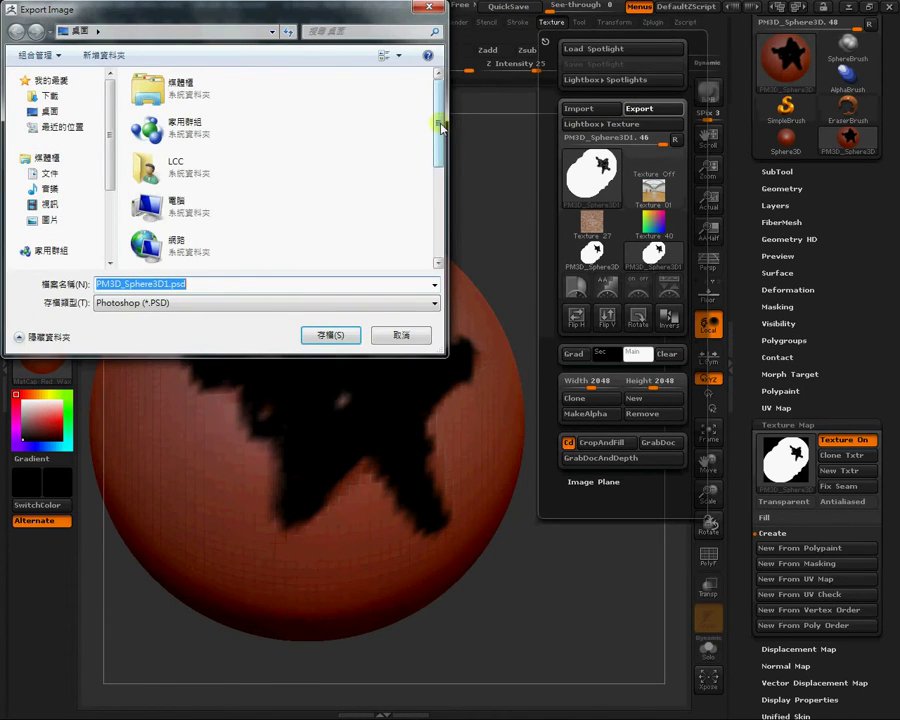
pyautogui.moveTo(437, 128); pyautogui.dragTo(437, 248)
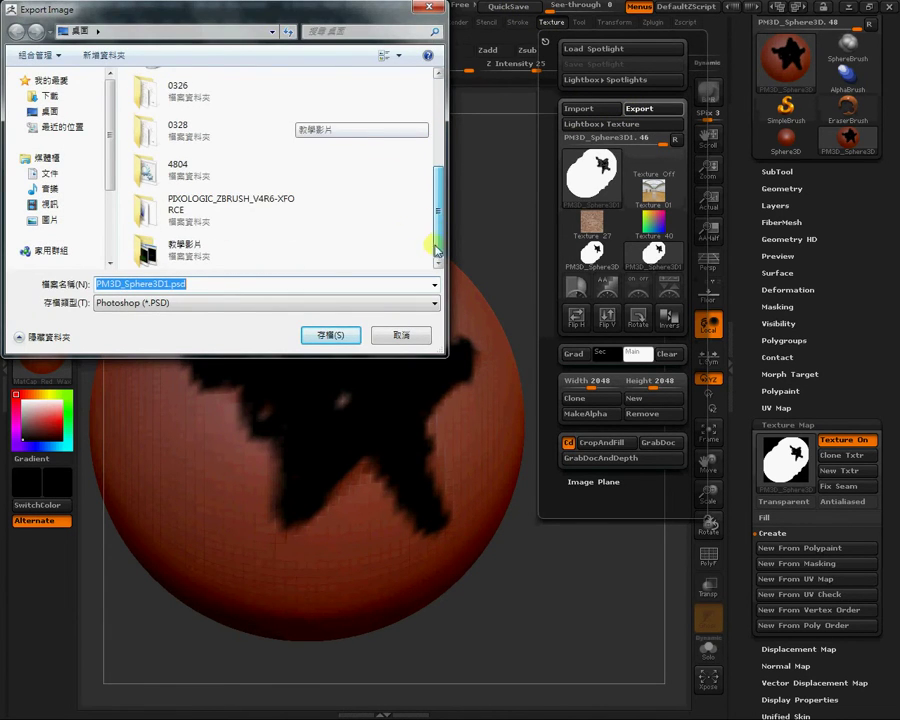
pyautogui.click(235, 303)
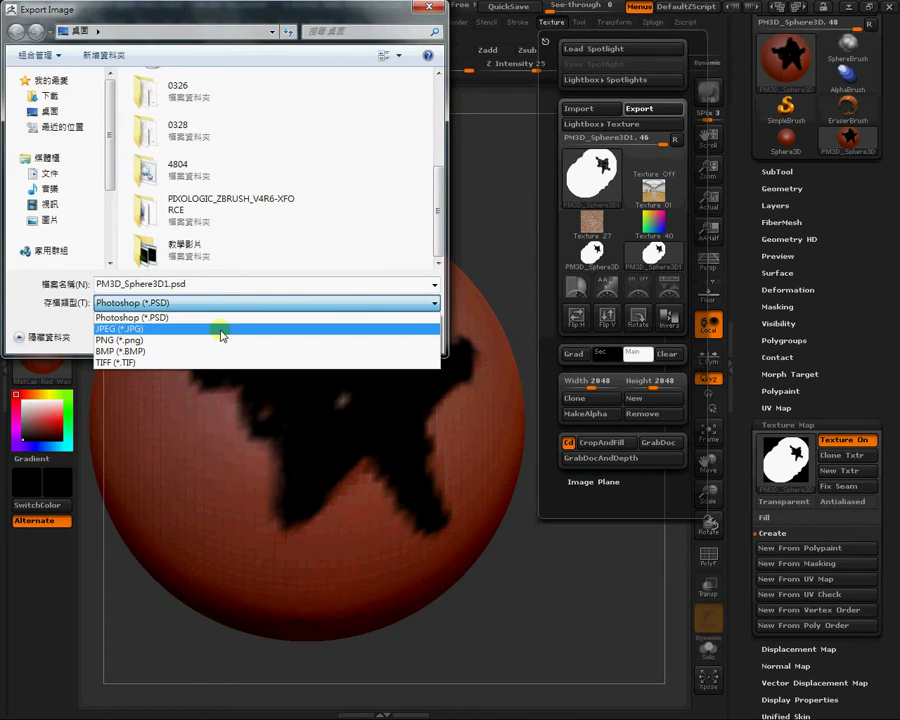
pyautogui.click(221, 329)
pyautogui.click(331, 335)
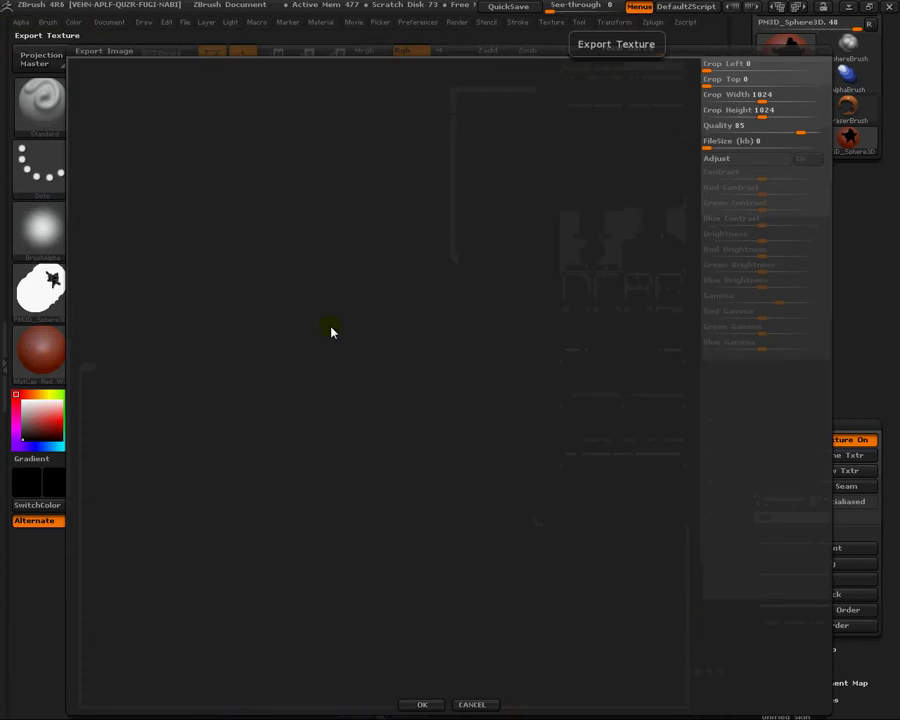
pyautogui.click(421, 702)
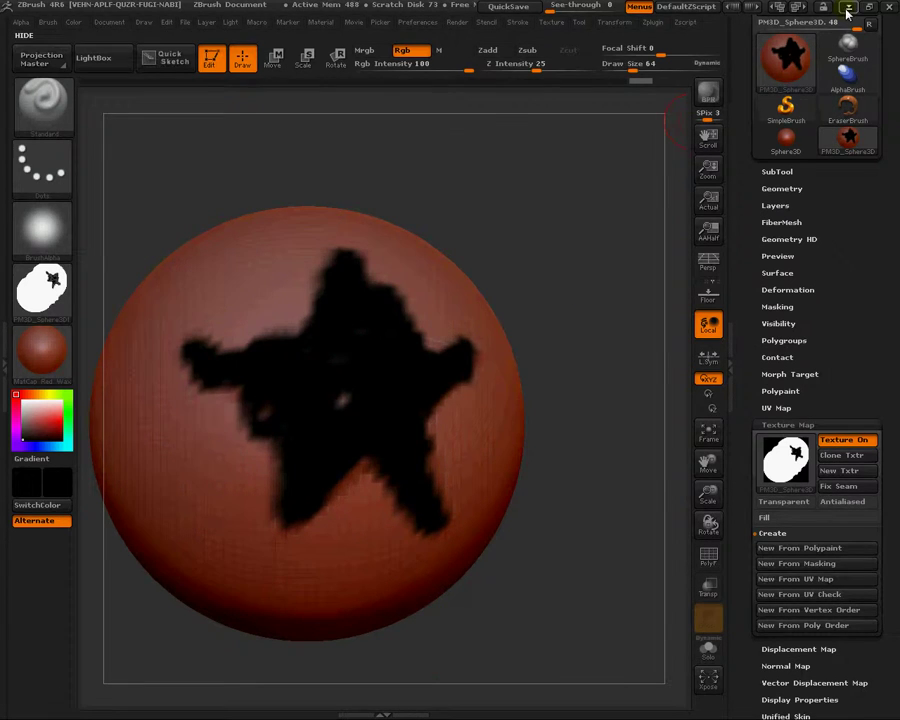
# Check the exported mesh and texture files on the Windows desktop and return to ZBrush.
pyautogui.click(848, 7)
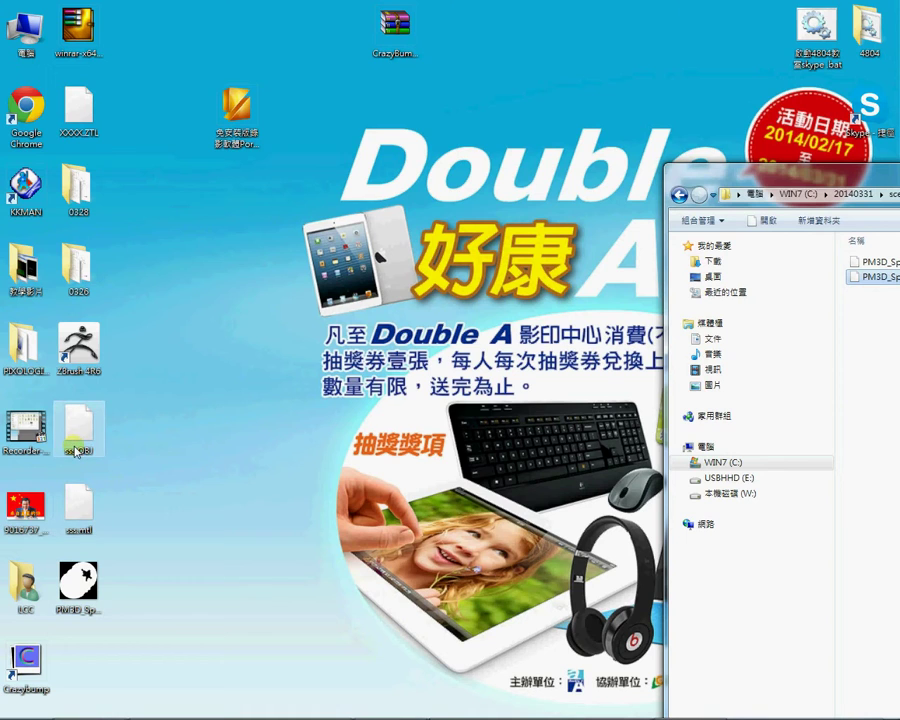
pyautogui.moveTo(290, 714)
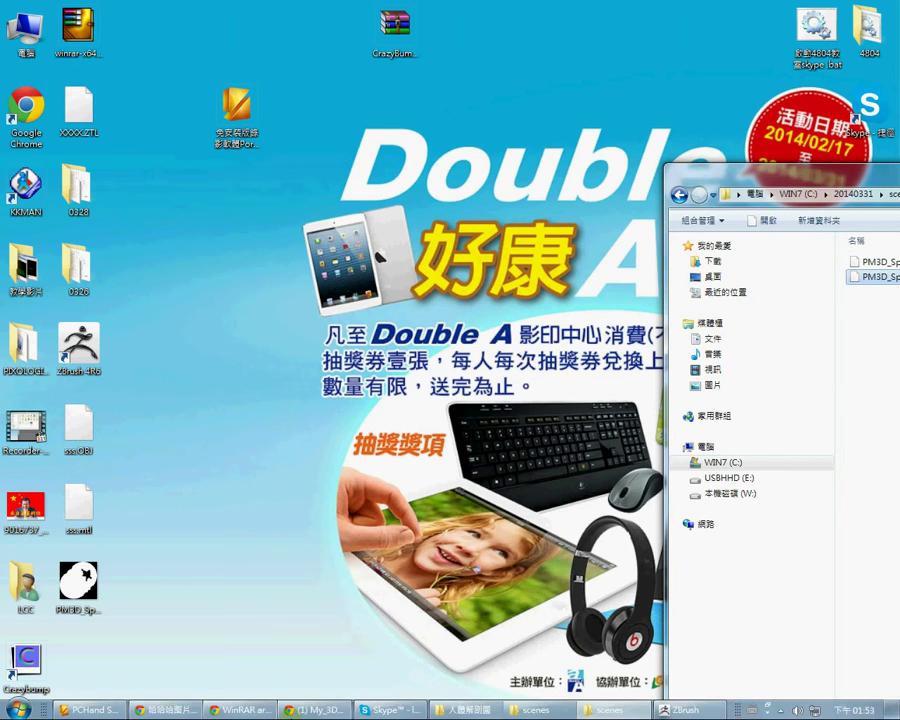
pyautogui.click(673, 708)
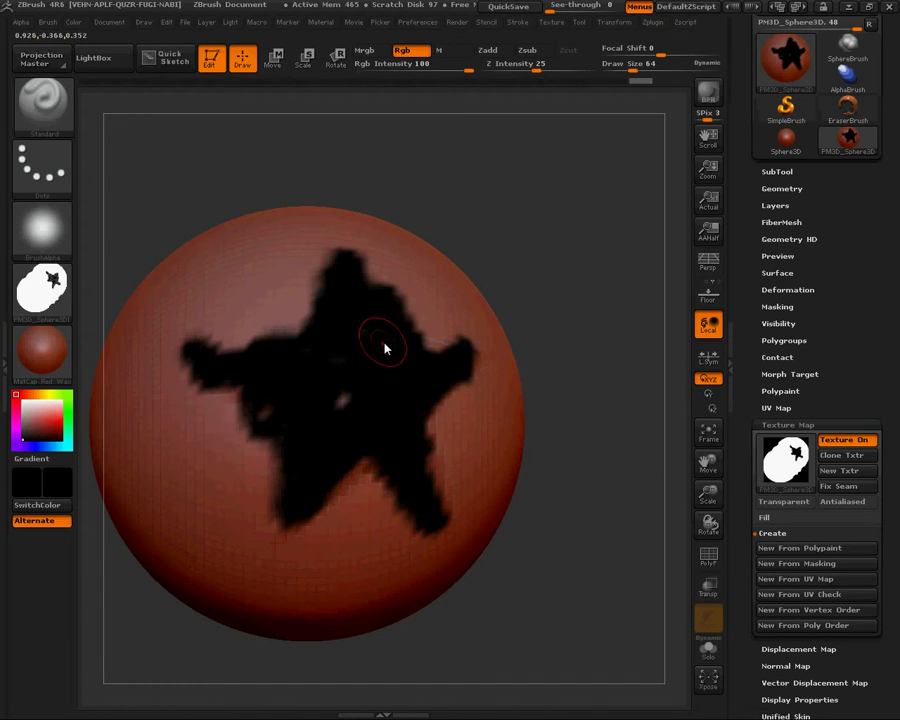
# Raise the sphere to subdivision level 4 and delete its lower subdivision levels.
pyautogui.moveTo(500, 247); pyautogui.dragTo(491, 289)
pyautogui.moveTo(891, 485)
pyautogui.mouseDown()
pyautogui.moveTo(893, 436)
pyautogui.moveTo(895, 500)
pyautogui.mouseUp()
pyautogui.click(782, 202)
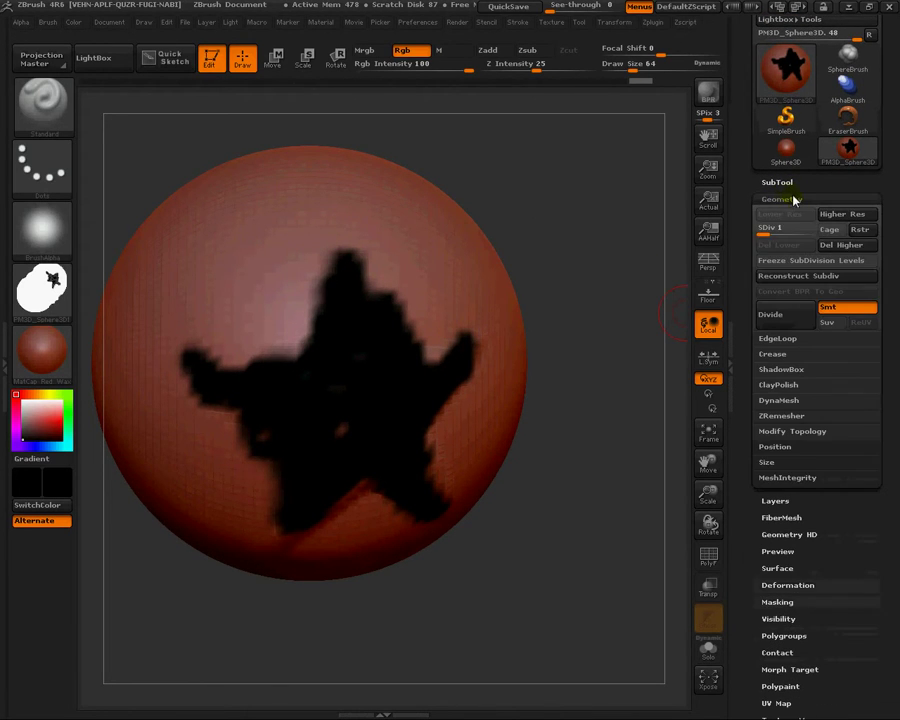
pyautogui.moveTo(768, 234); pyautogui.dragTo(805, 230)
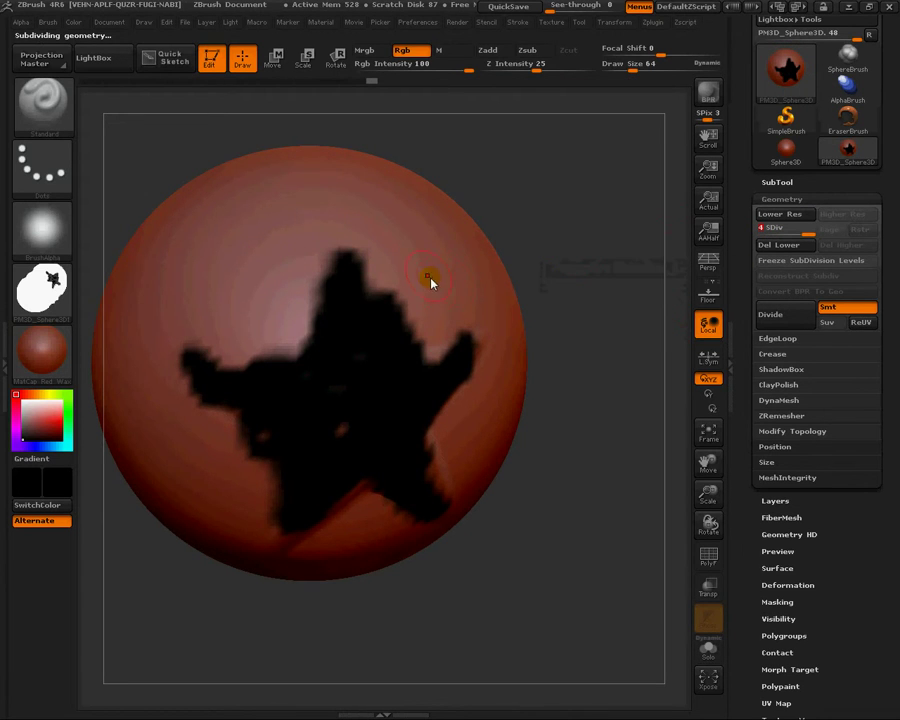
pyautogui.click(783, 246)
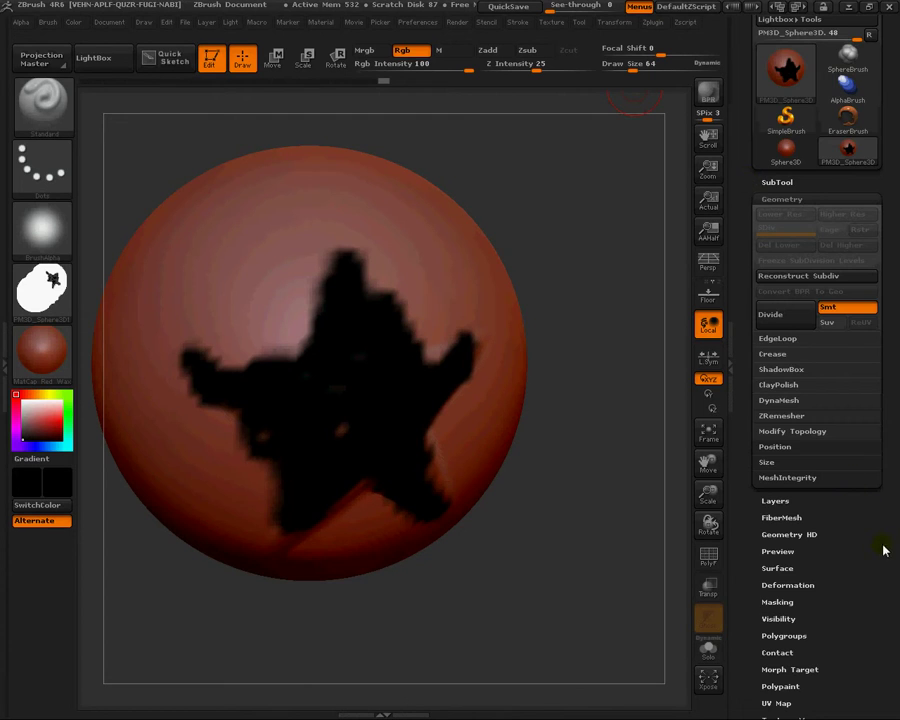
# Try to create a normal map for the sphere with the Tangent, SmoothUV and SNormals options on.
pyautogui.scroll(-5, 866, 320)
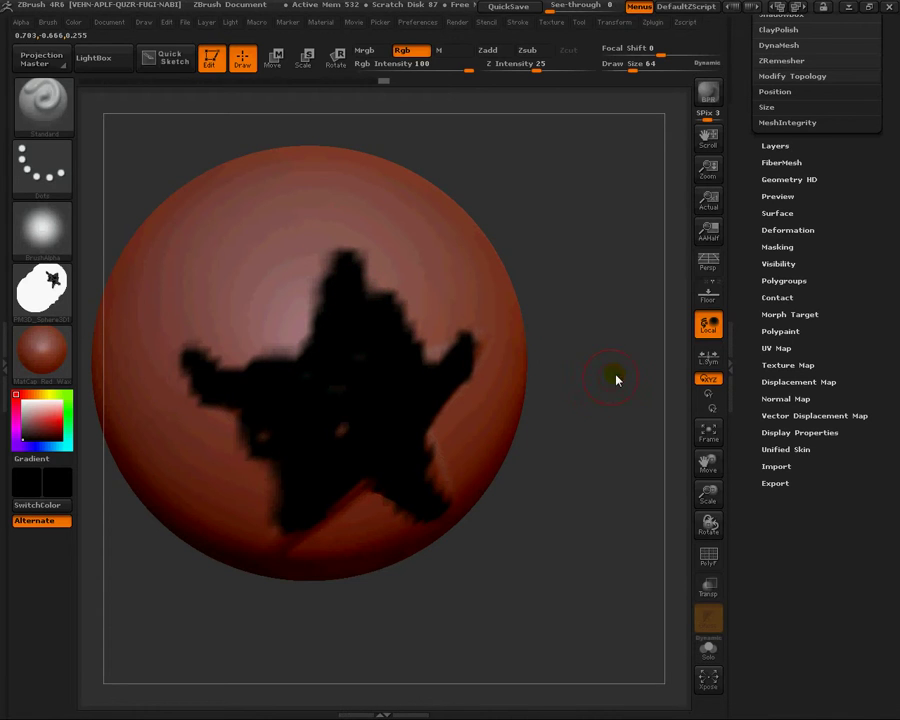
pyautogui.click(786, 399)
pyautogui.click(781, 221)
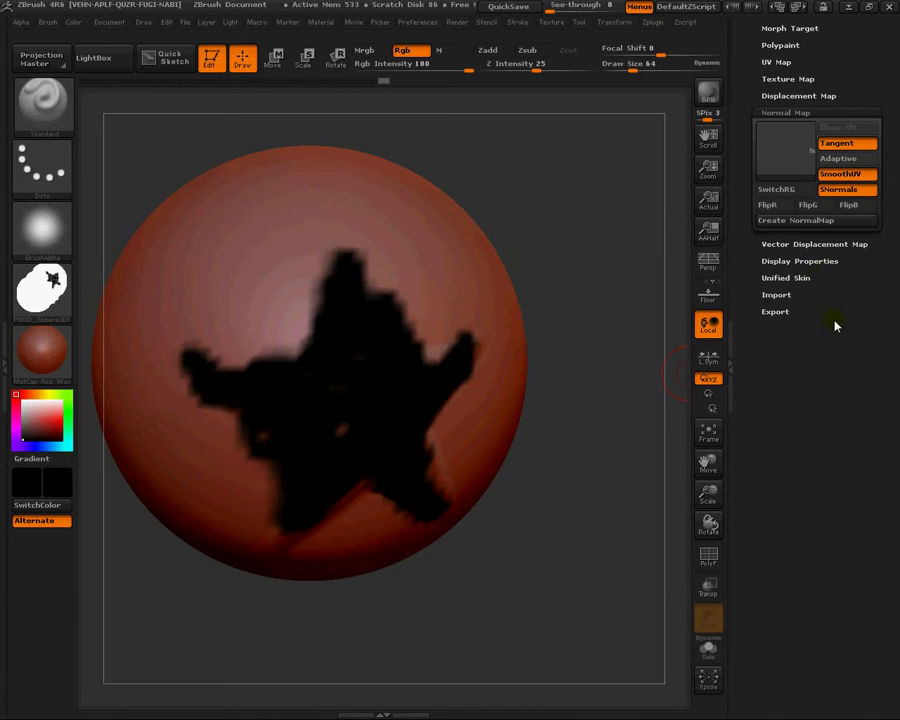
pyautogui.click(785, 158)
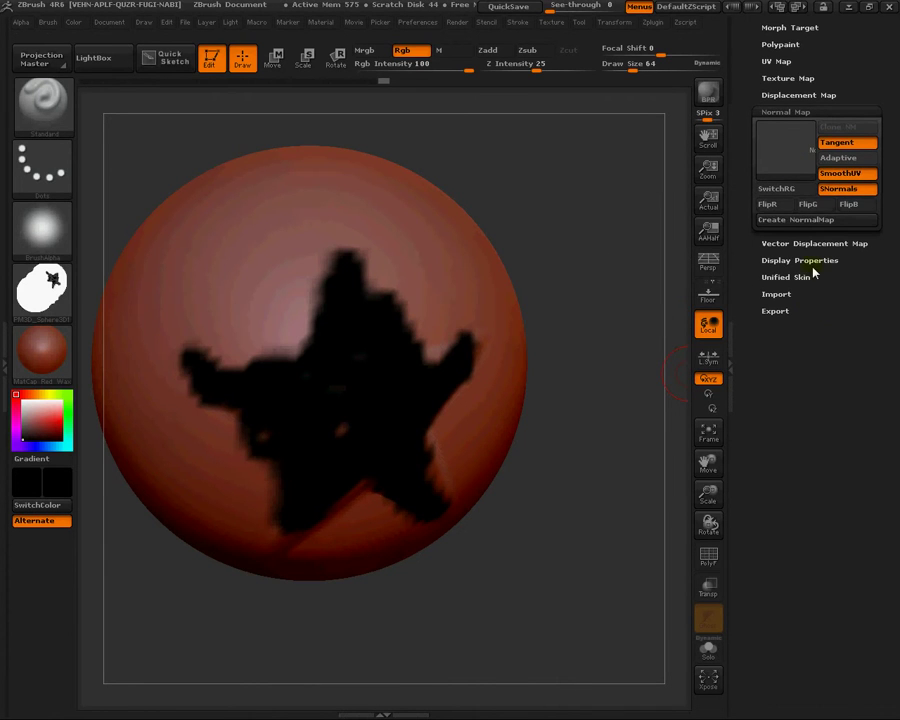
pyautogui.click(797, 221)
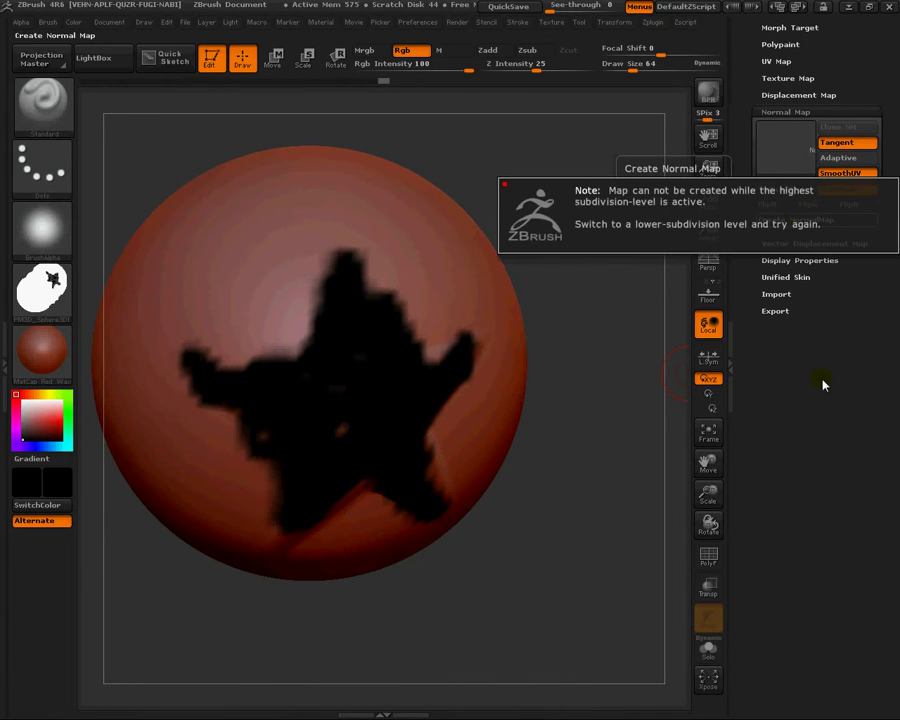
# Undo the deletion of the sphere's lower subdivision levels and the preceding subdivision level change.
pyautogui.press('ctrl')
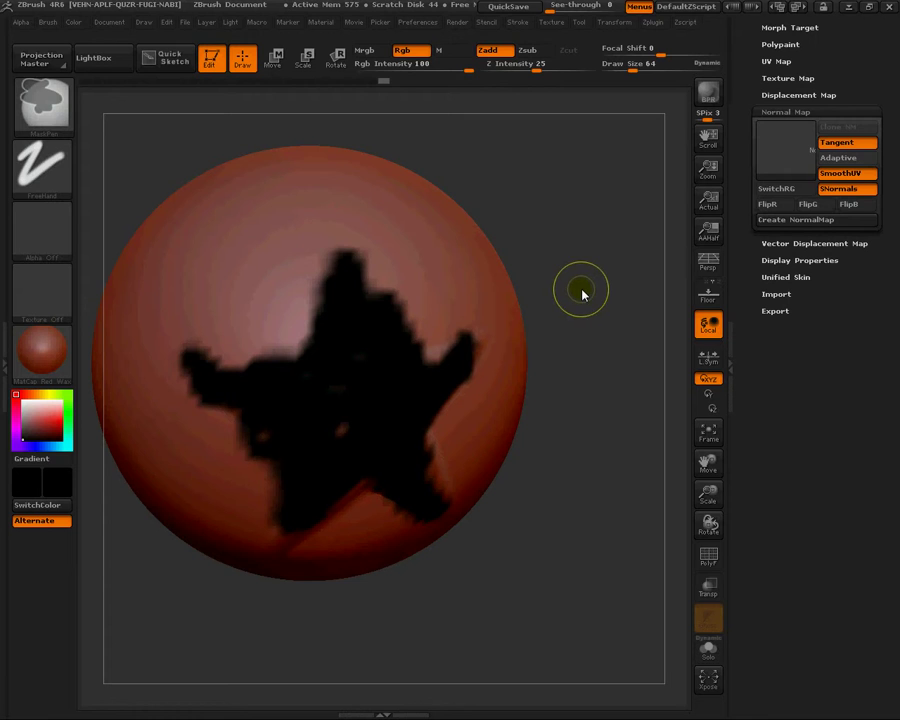
pyautogui.hotkey('ctrl', 'z')
pyautogui.hotkey('ctrl', 'z')
pyautogui.hotkey('ctrl', 'z')
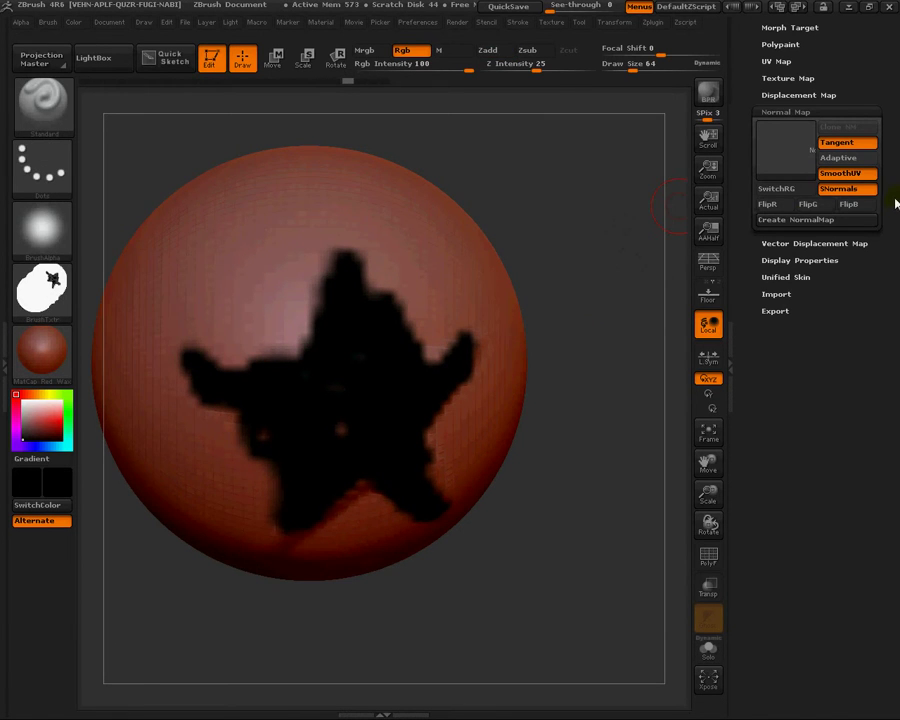
# Open the sphere's geometry settings and set its subdivision level to 4.
pyautogui.scroll(10, 892, 398)
pyautogui.scroll(-2, 893, 370)
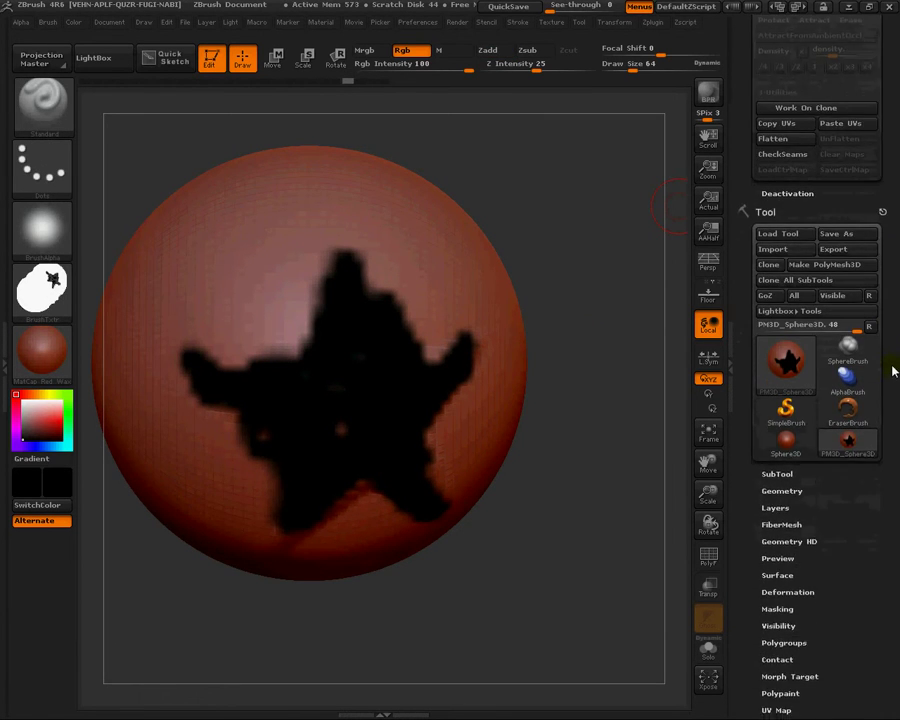
pyautogui.scroll(-3, 893, 370)
pyautogui.click(782, 371)
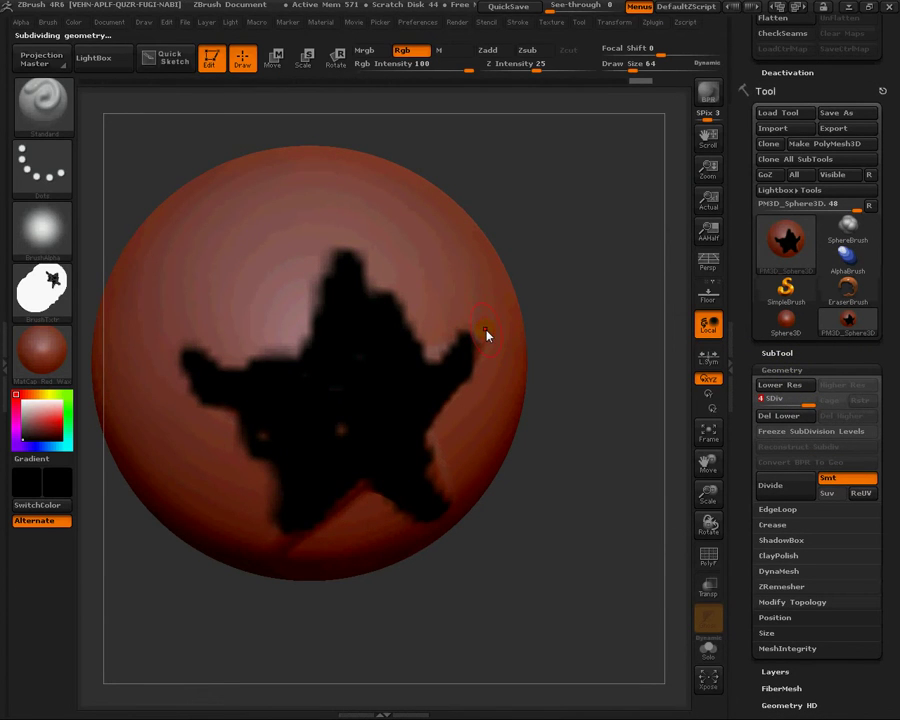
# Lower the sphere to subdivision level 1 and create its normal map with the Tangent, SmoothUV and SNormals options on.
pyautogui.click(771, 402)
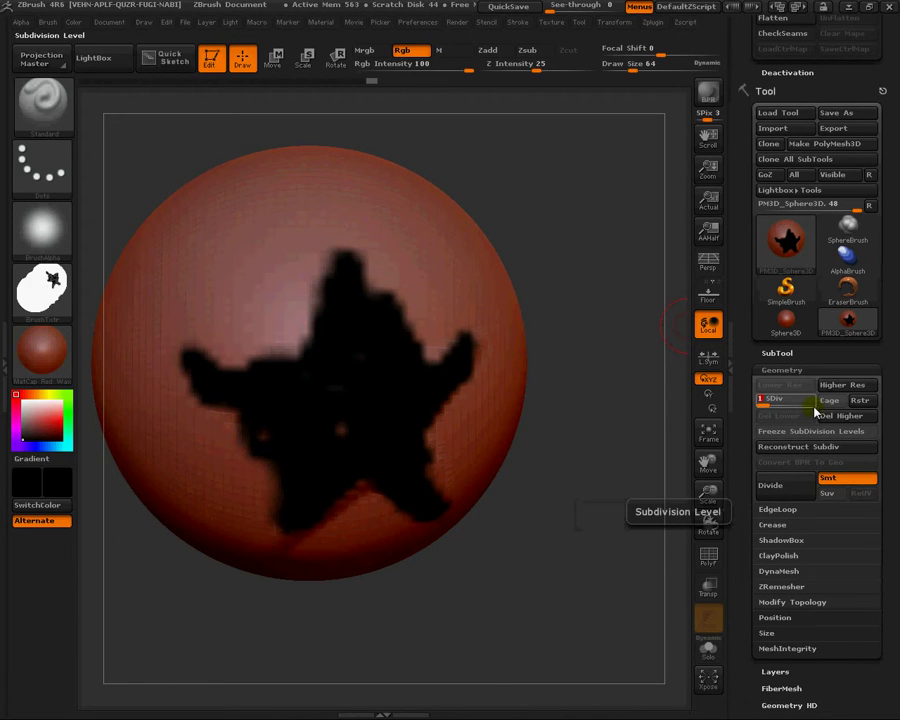
pyautogui.scroll(-15, 894, 480)
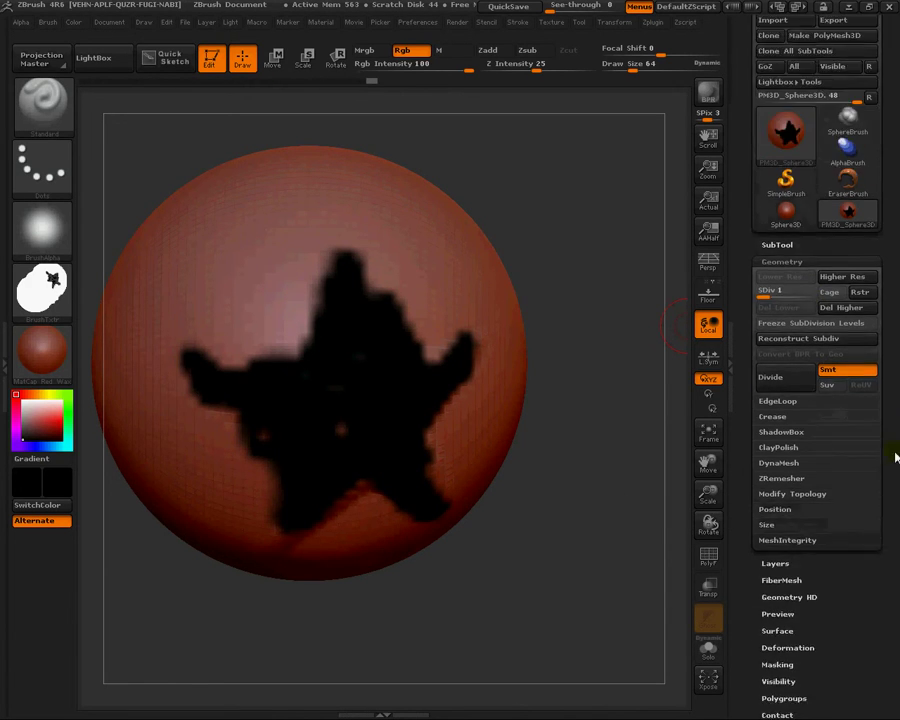
pyautogui.scroll(5, 890, 350)
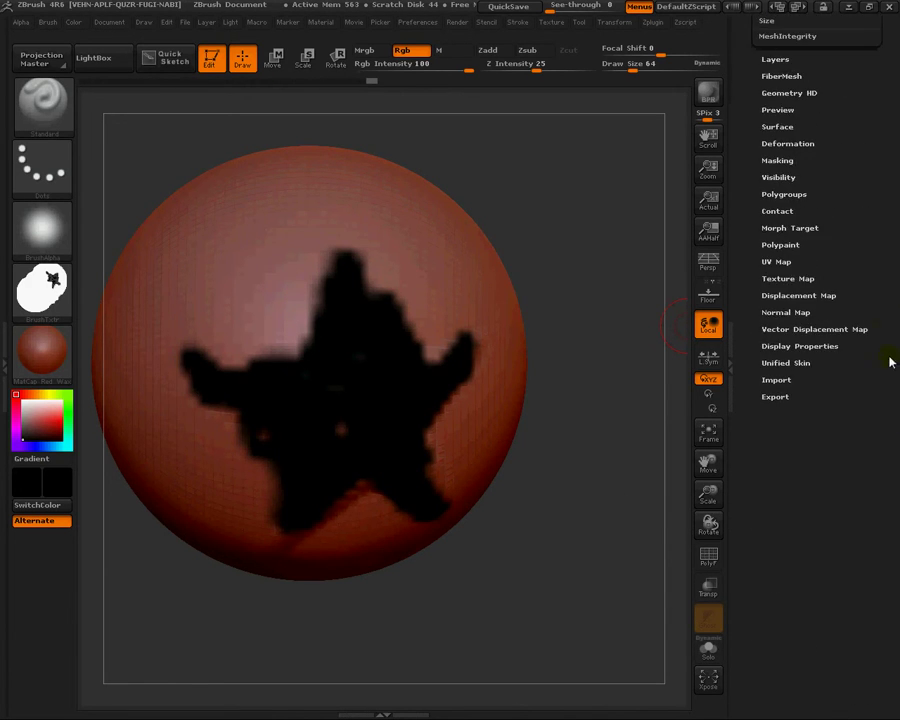
pyautogui.click(781, 279)
pyautogui.moveTo(883, 146); pyautogui.dragTo(883, 156)
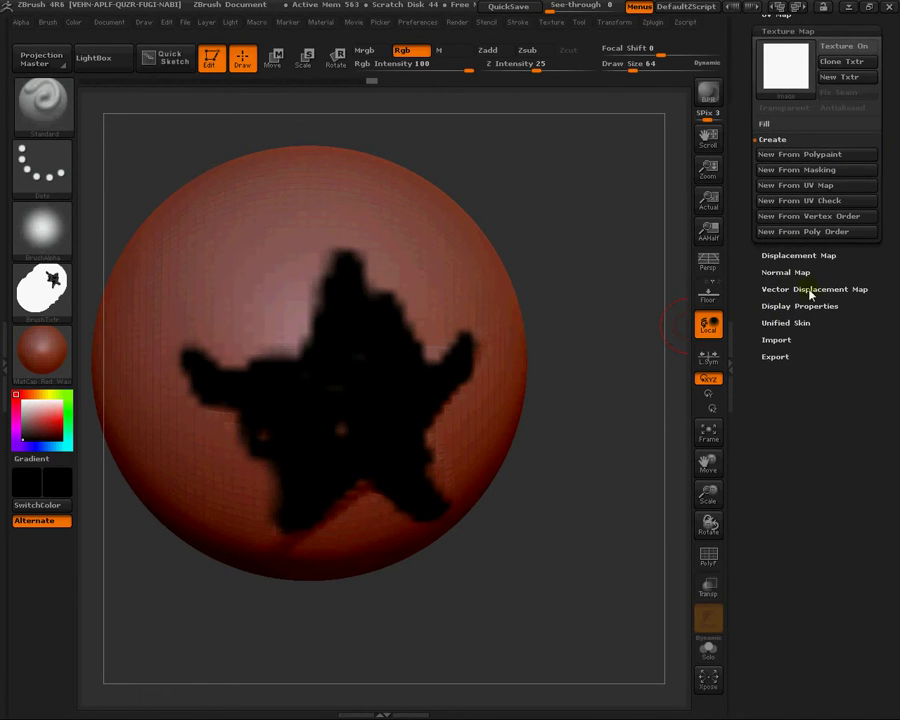
pyautogui.click(781, 273)
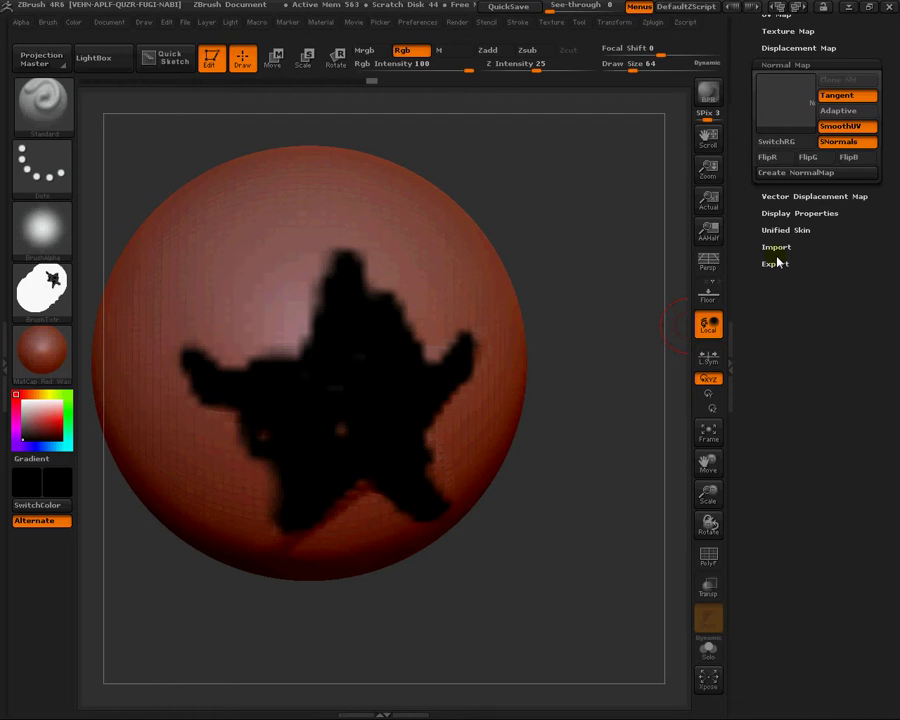
pyautogui.click(778, 173)
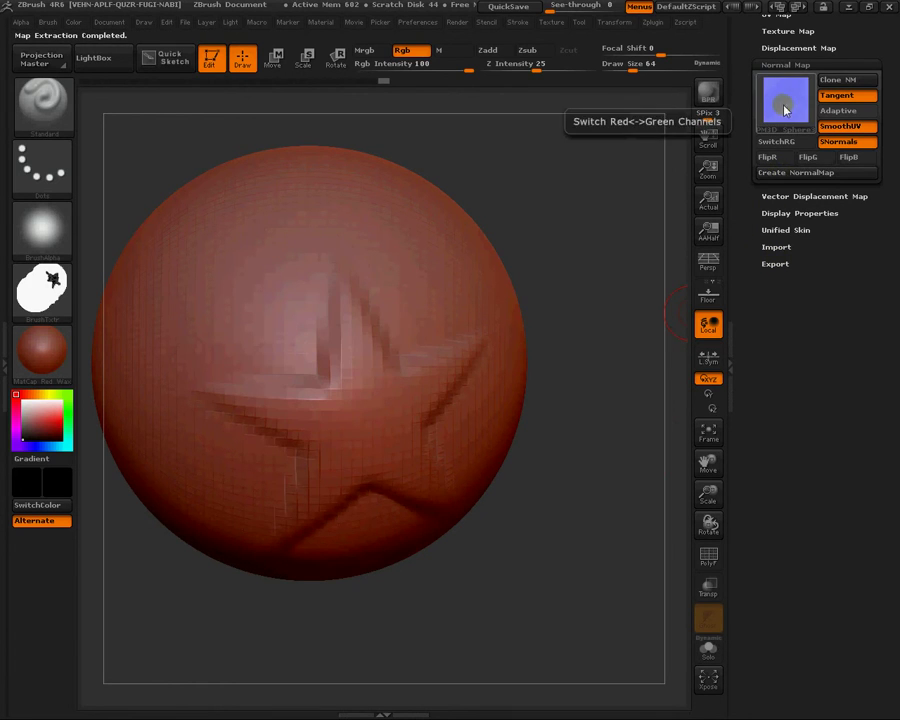
pyautogui.moveTo(790, 102)
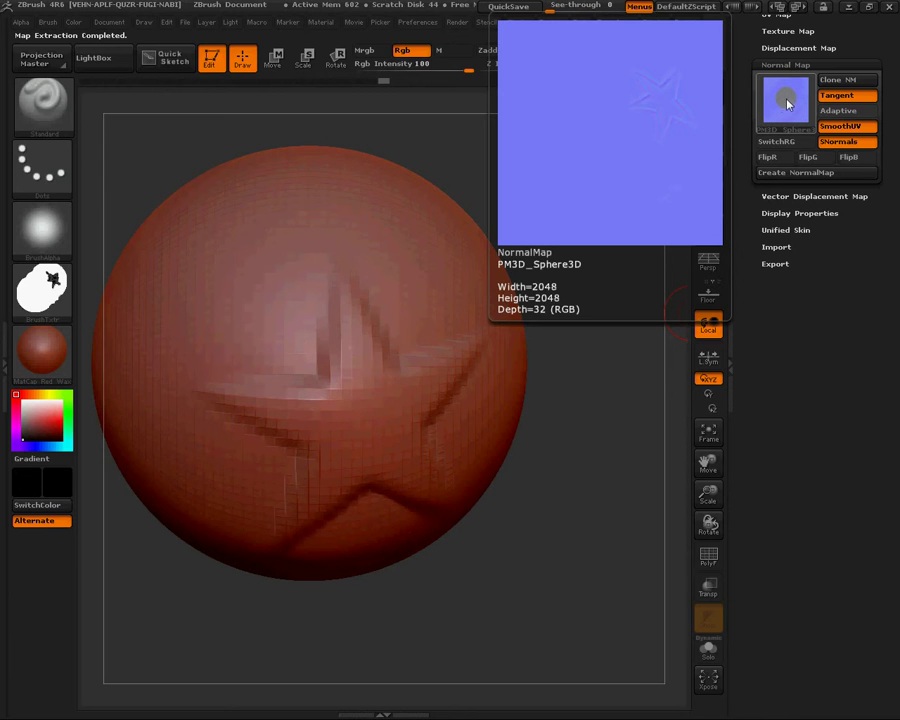
# Save the sphere tool to the desktop as PM3D_Sphere3D.ztl.
pyautogui.moveTo(888, 78); pyautogui.dragTo(880, 312)
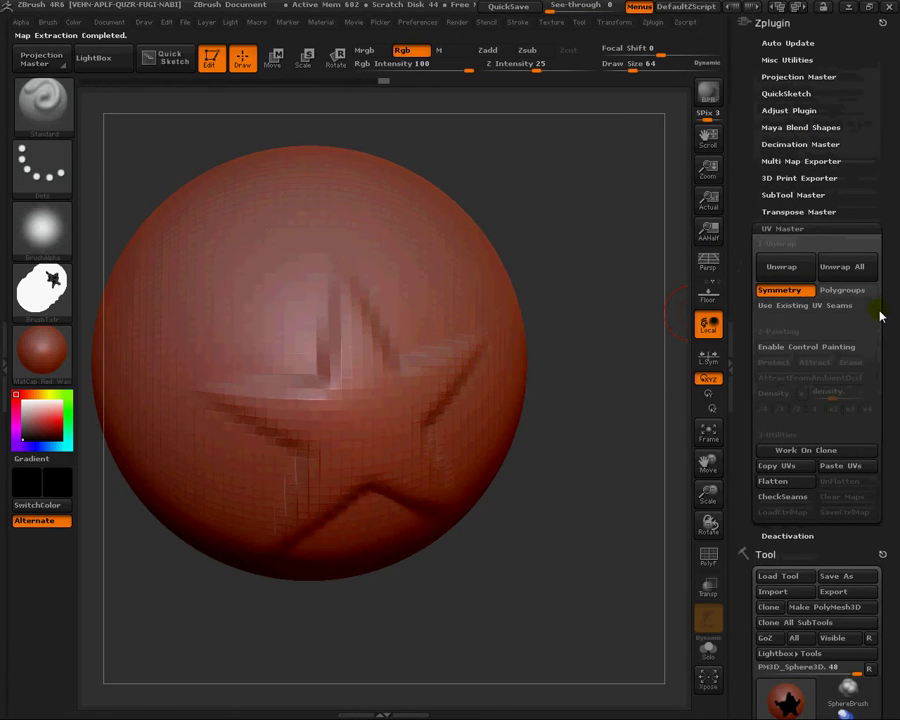
pyautogui.scroll(-5, 860, 300)
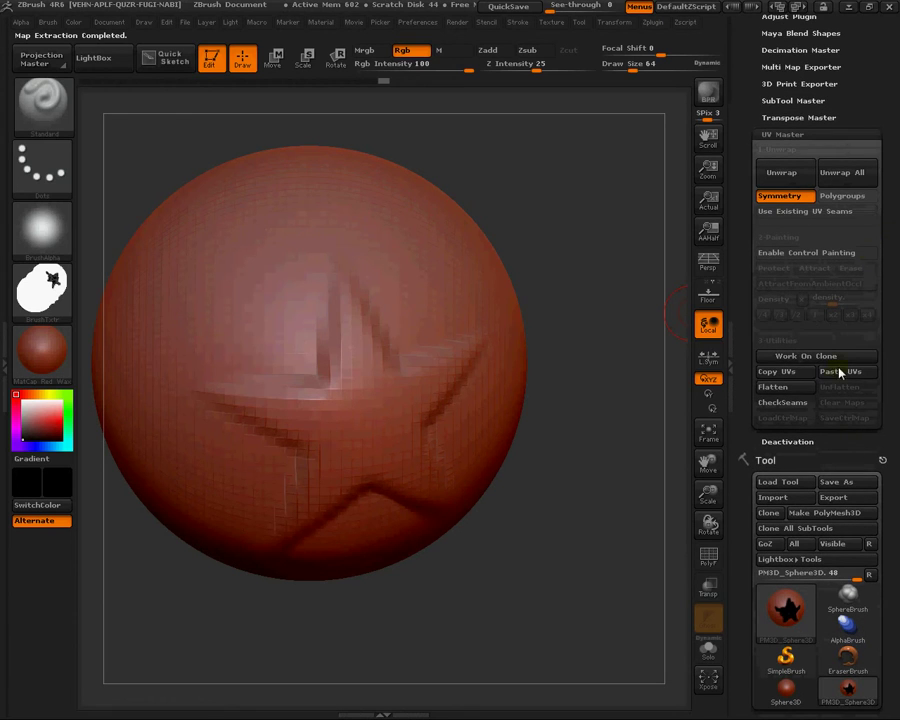
pyautogui.click(836, 483)
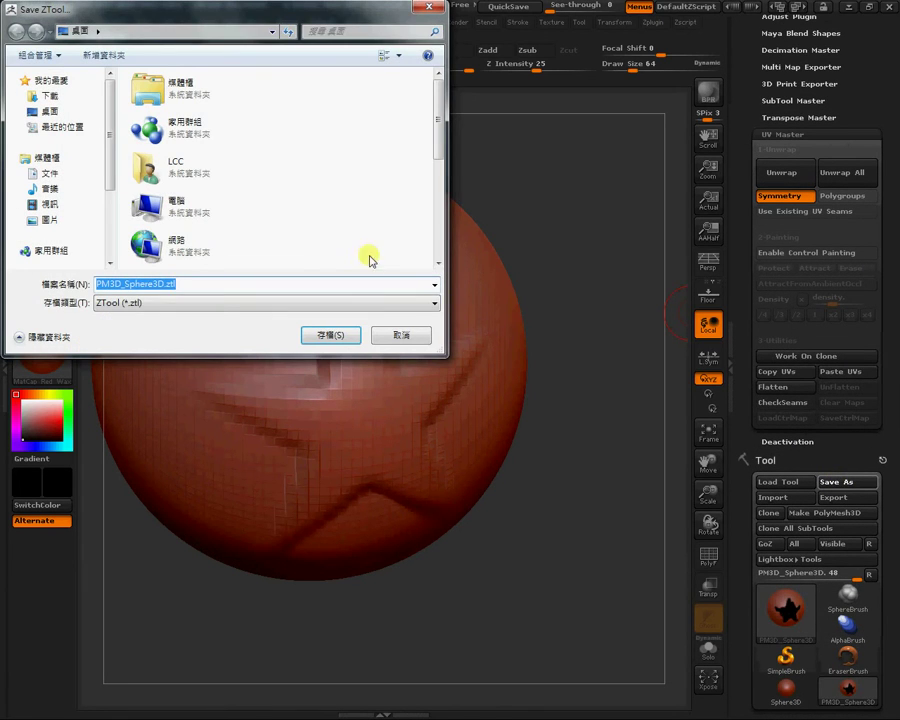
pyautogui.click(329, 334)
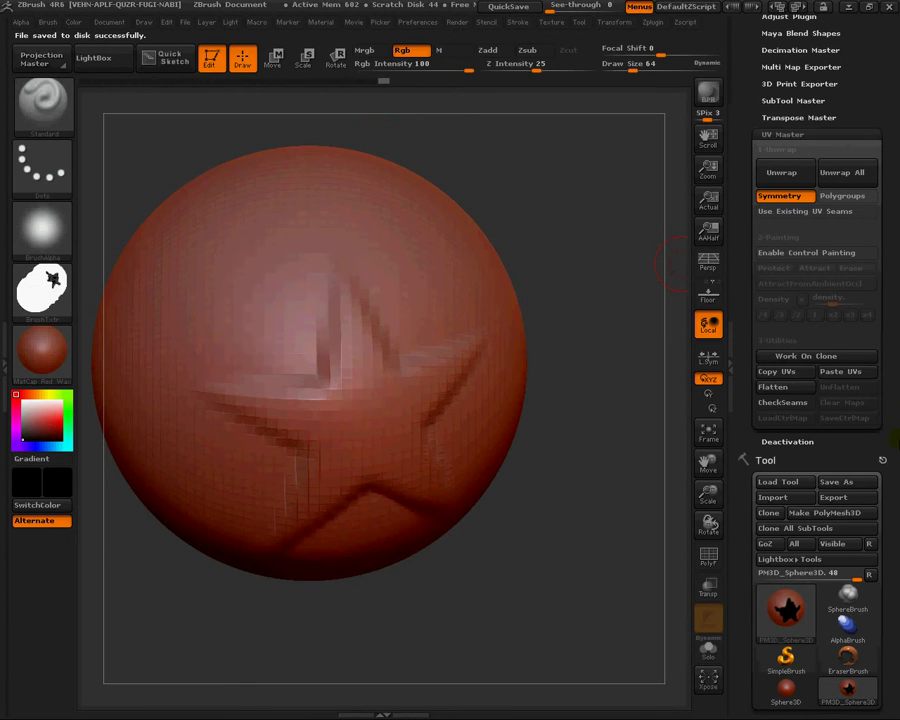
# Clone the normal map to the texture palette and export it uncropped to the desktop as PM3D_Sphere3D4.jpg.
pyautogui.moveTo(896, 440); pyautogui.dragTo(880, 255)
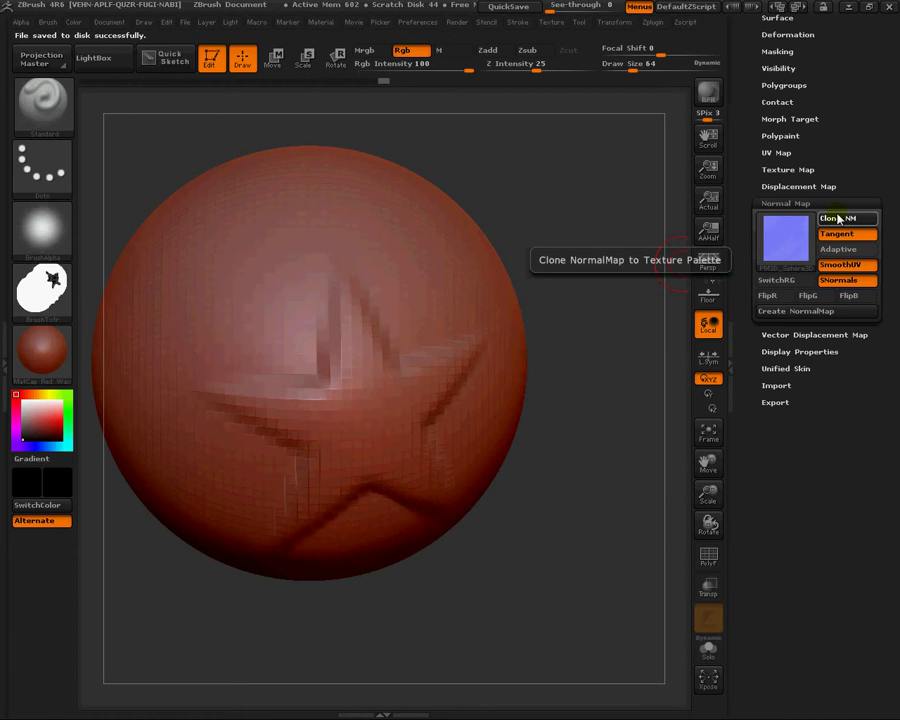
pyautogui.click(838, 218)
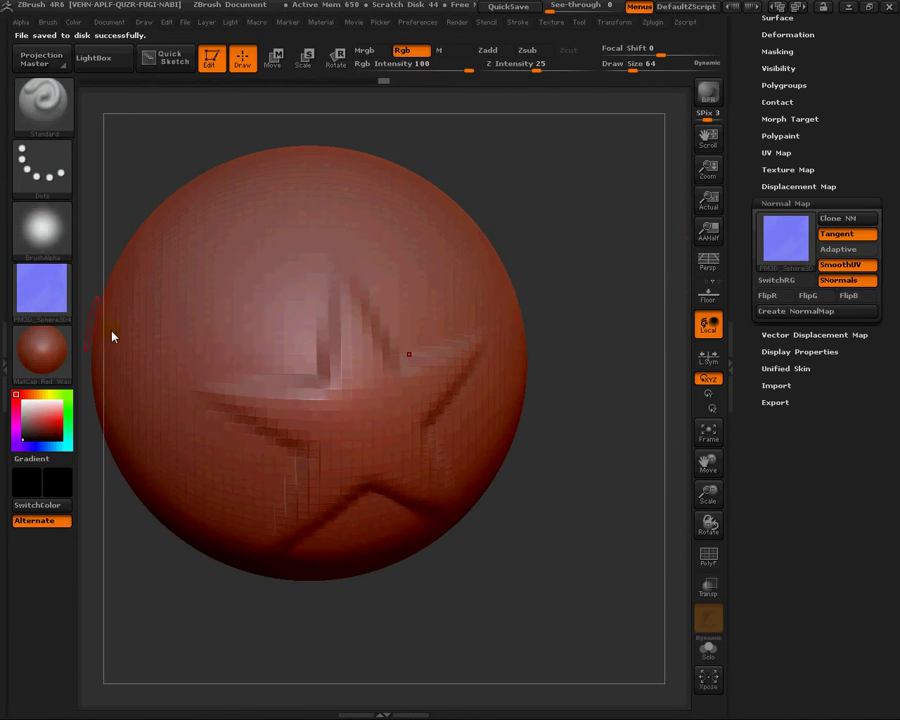
pyautogui.click(553, 23)
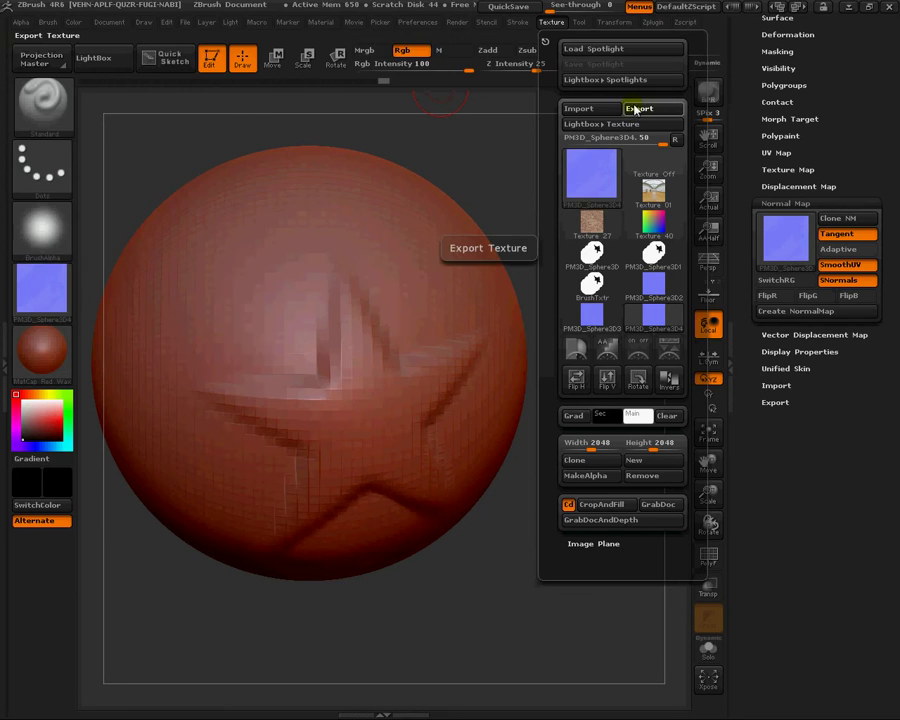
pyautogui.click(630, 109)
pyautogui.moveTo(437, 117); pyautogui.dragTo(439, 212)
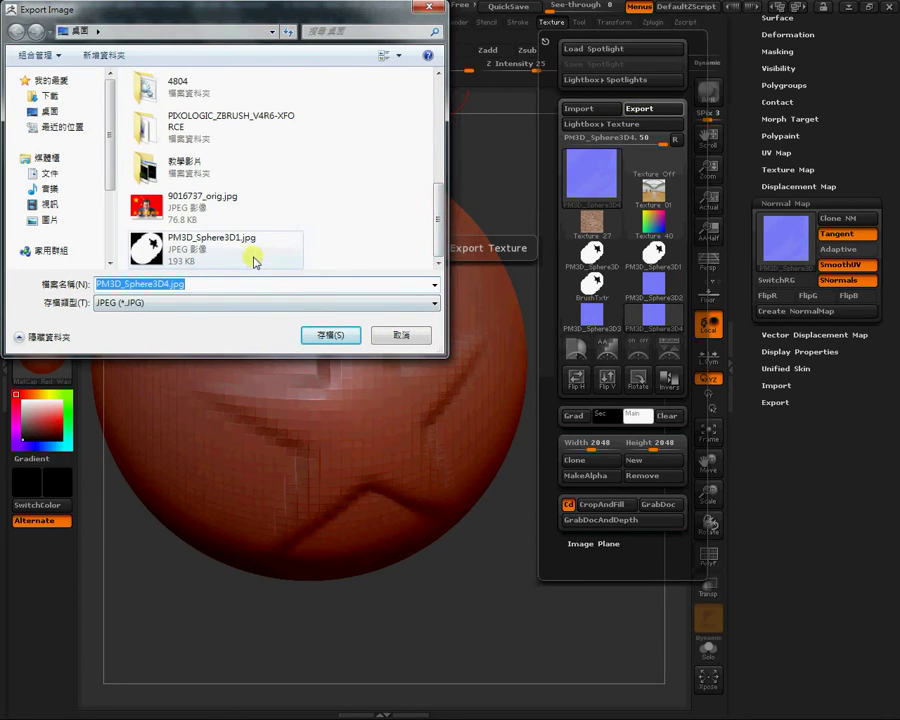
pyautogui.click(328, 336)
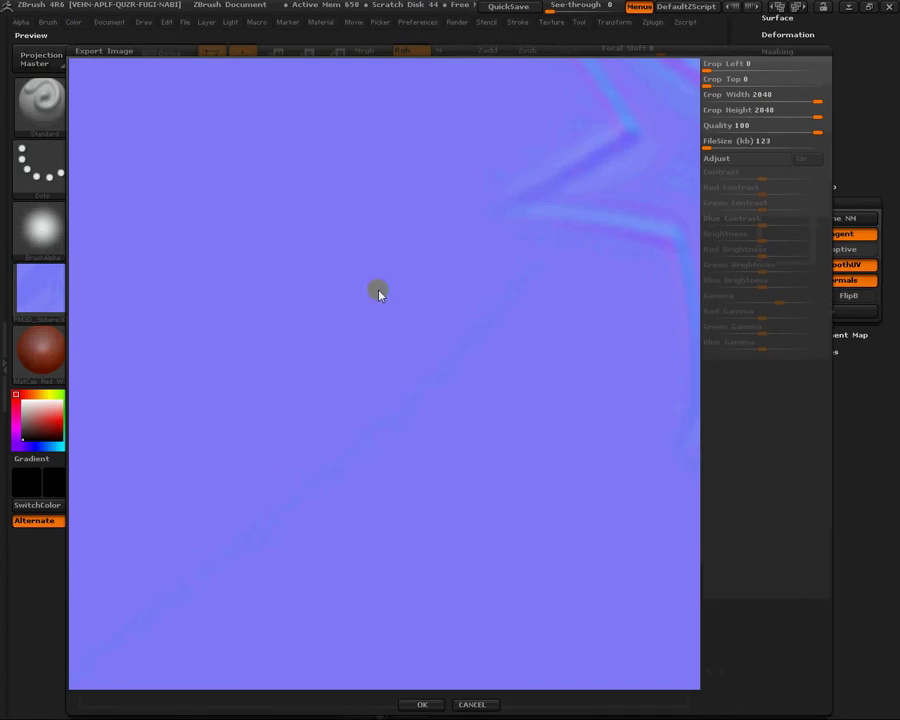
pyautogui.click(422, 705)
# Switch to the desktop and group the colour texture PM3D_Sphere3D1.jpg directly above the normal map PM3D_Sphere3D4.jpg in a free area.
pyautogui.click(849, 9)
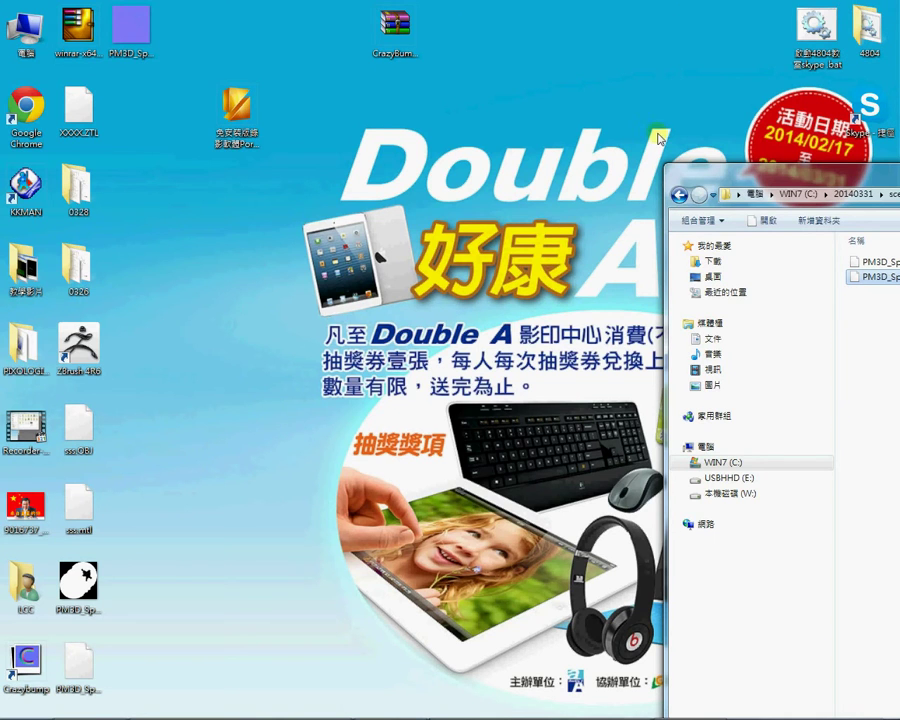
pyautogui.moveTo(130, 28); pyautogui.dragTo(293, 388)
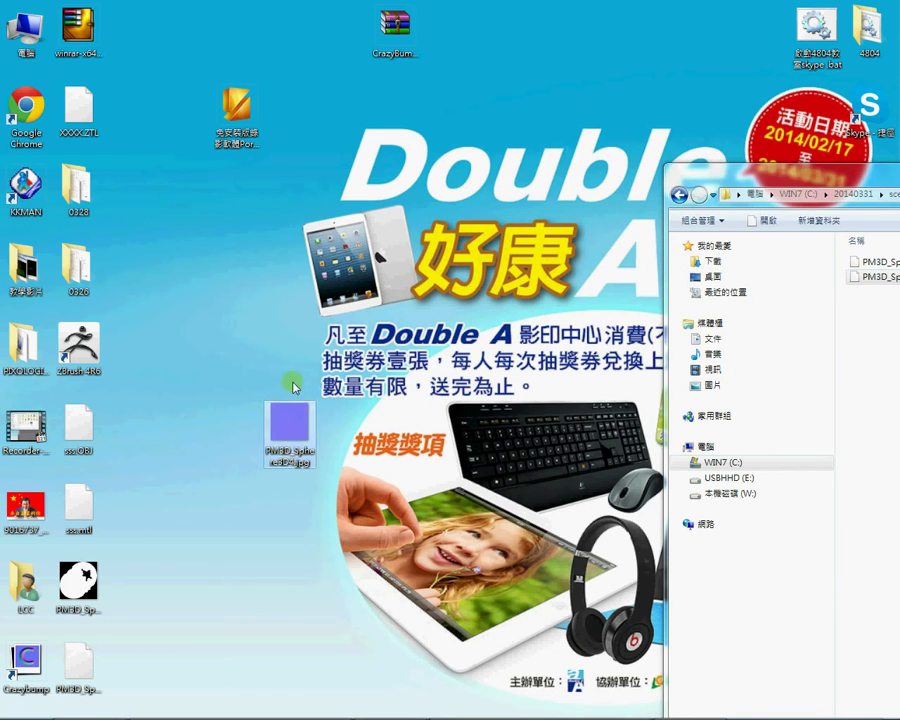
pyautogui.moveTo(295, 432); pyautogui.dragTo(256, 354)
pyautogui.moveTo(82, 586); pyautogui.dragTo(226, 266)
pyautogui.click(227, 330)
pyautogui.click(238, 258)
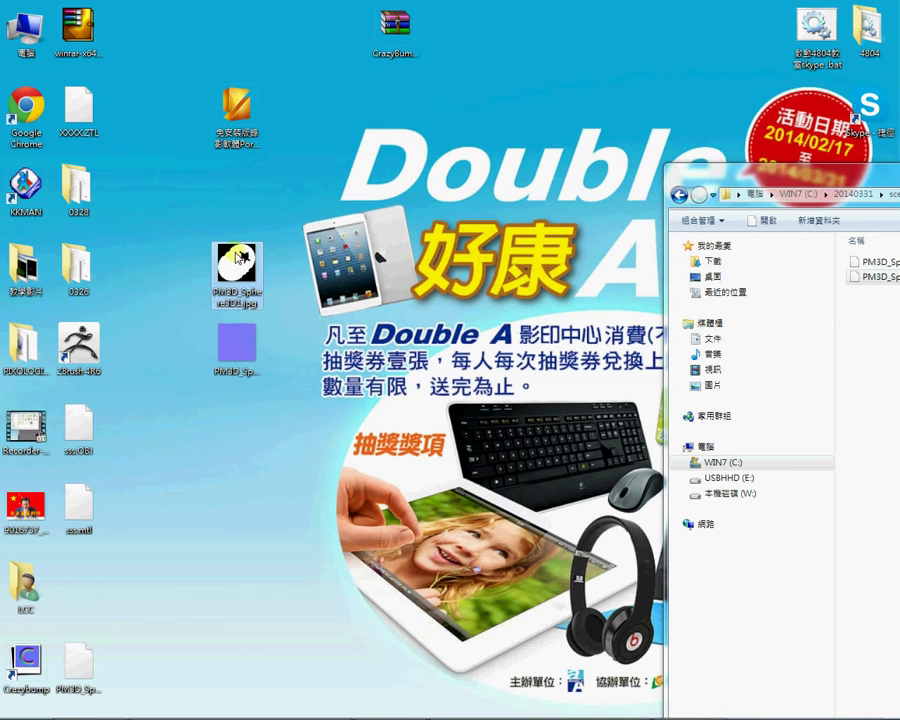
pyautogui.moveTo(400, 715)
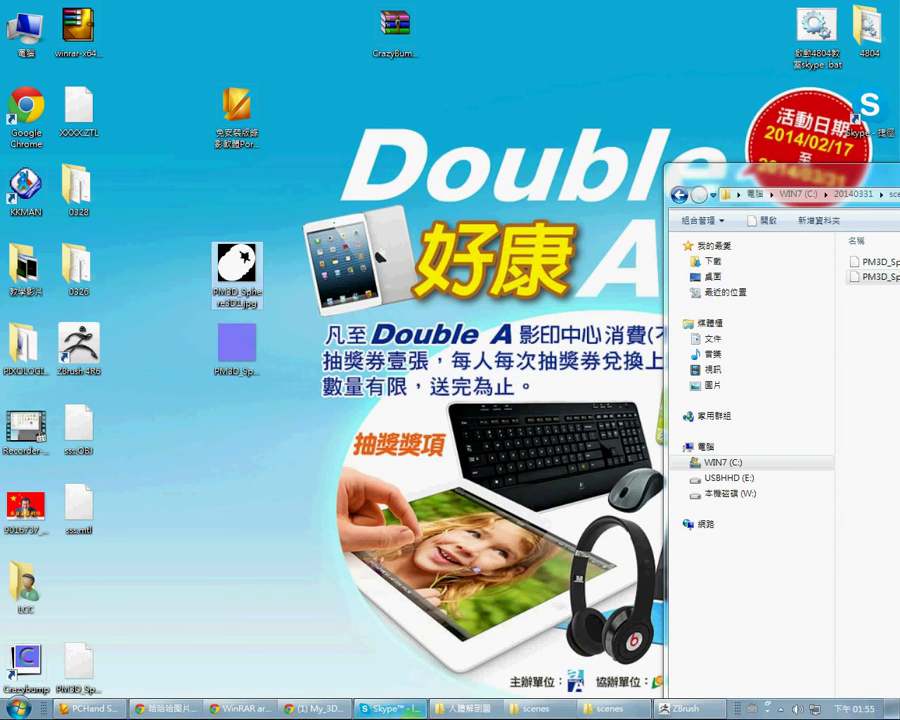